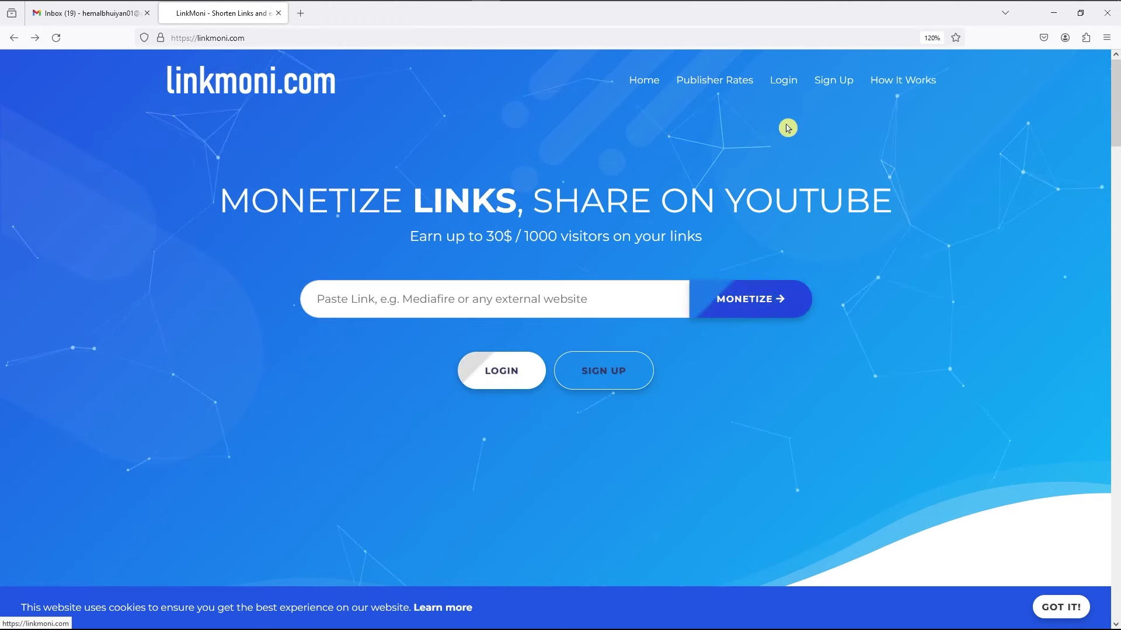
Register a LinkMoni account with the username, e-mail address, password and password confirmation, agreeing to the Terms of Use and Privacy Policy
click(831, 87)
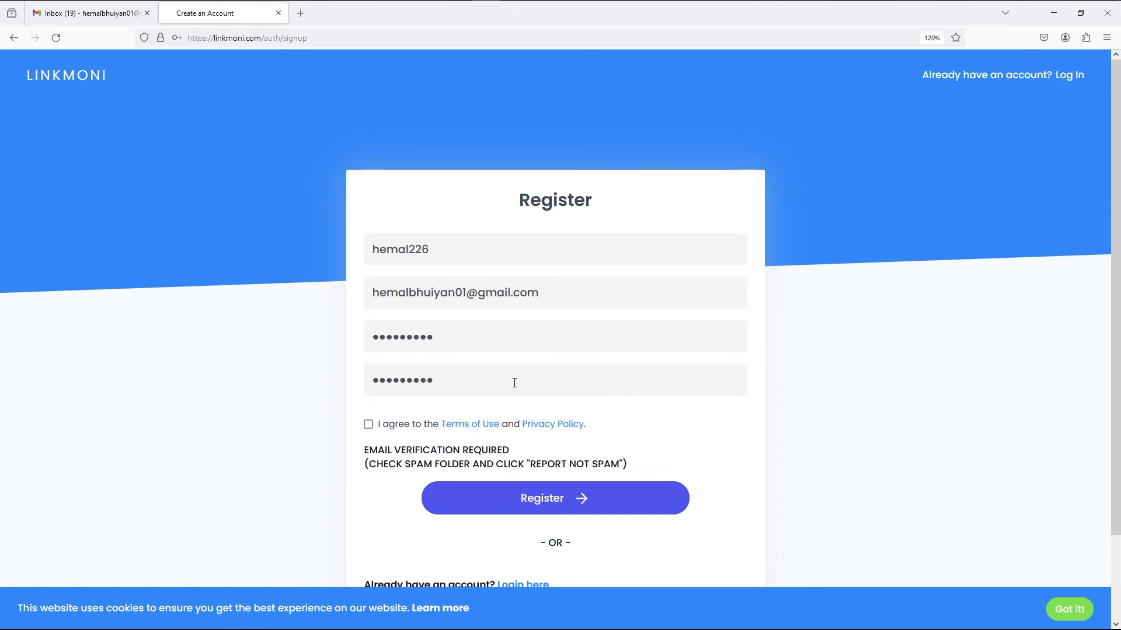
drag(468, 262, 370, 250)
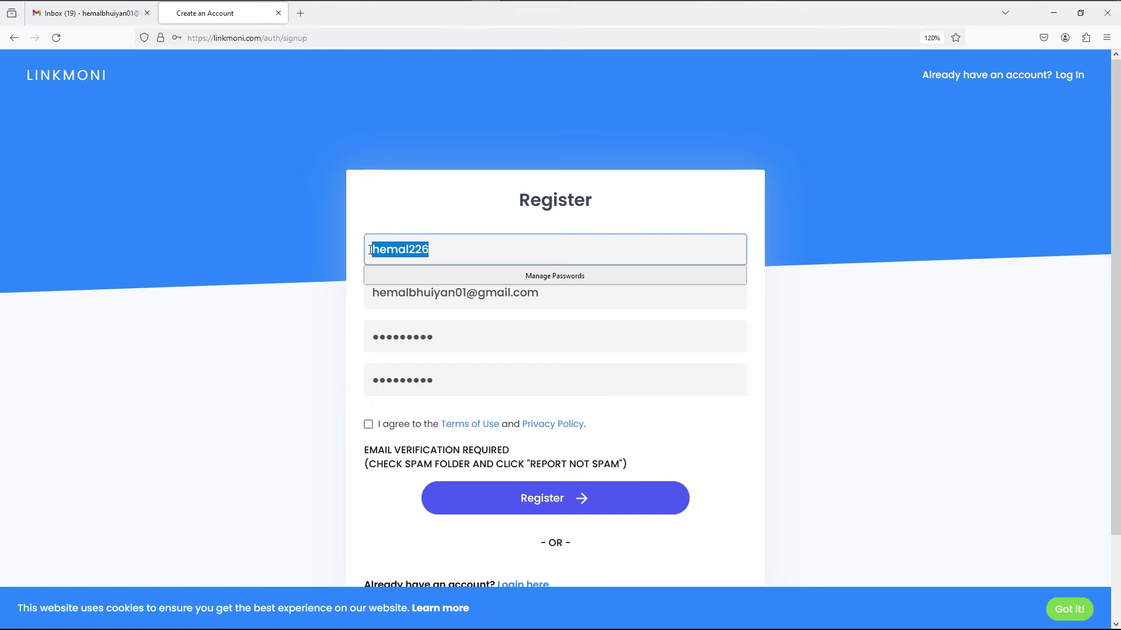
drag(560, 299, 369, 287)
drag(460, 345, 367, 336)
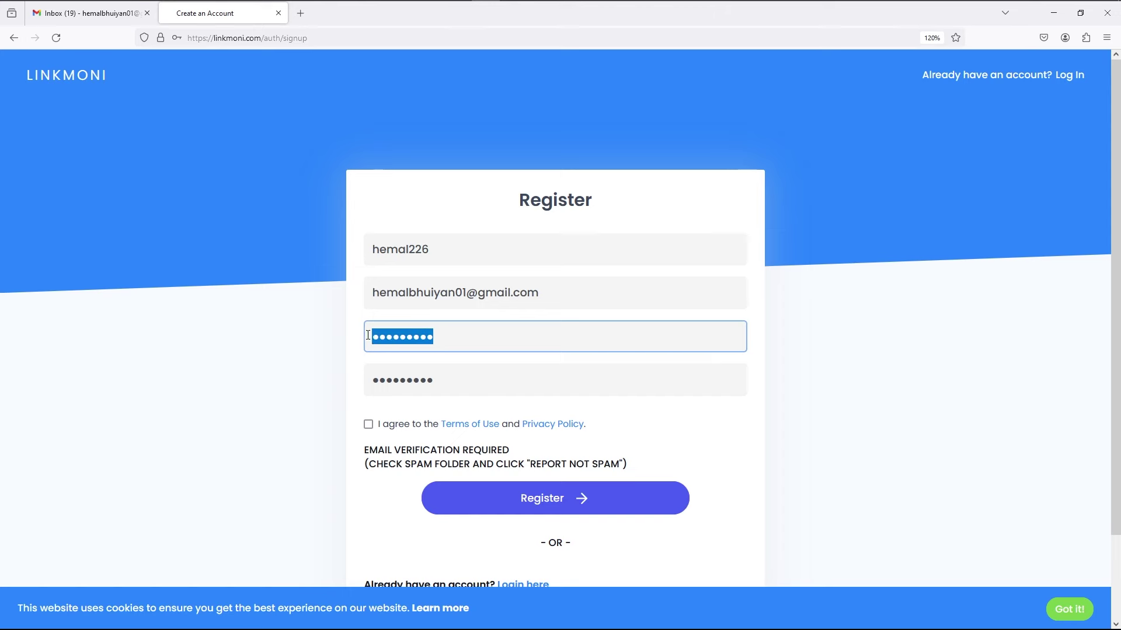
click(367, 427)
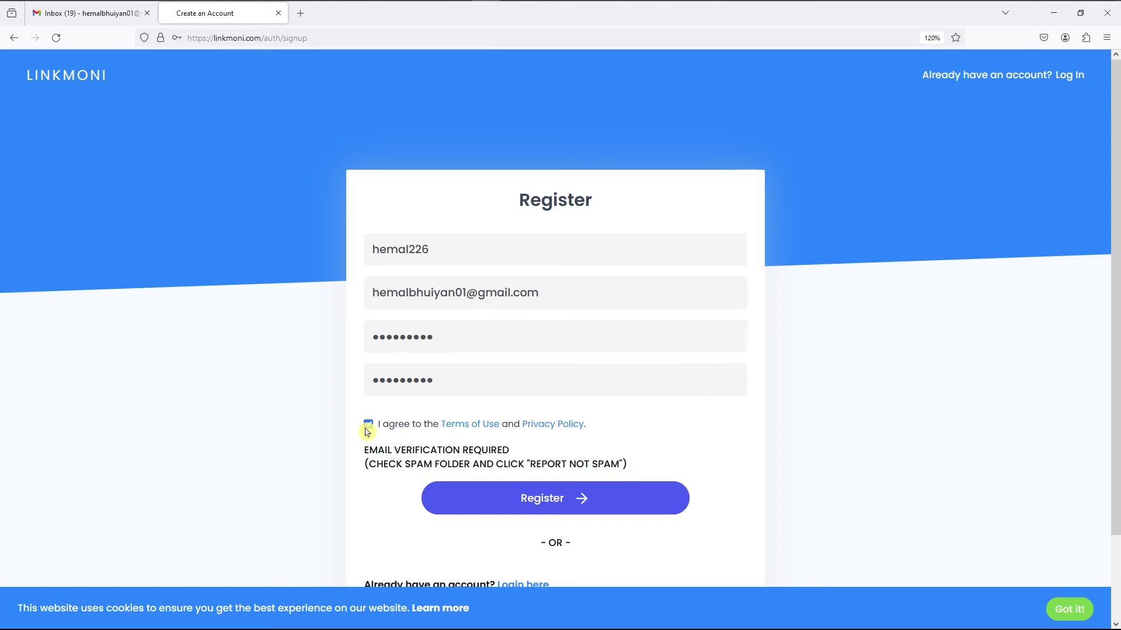
click(539, 500)
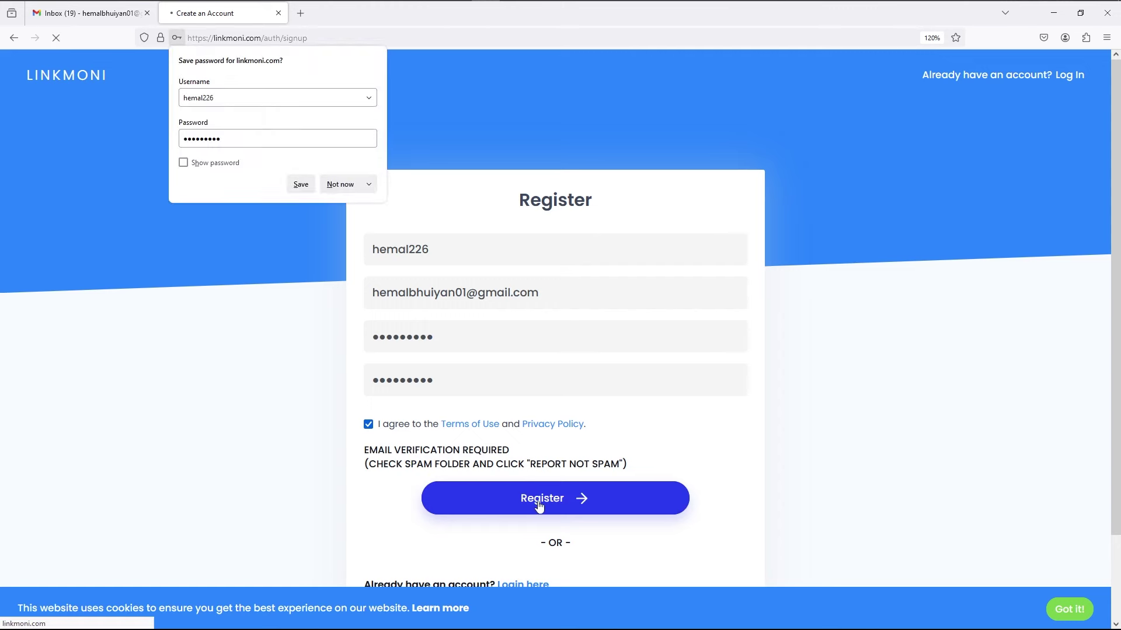
Activate the new account through the link in LinkMoni's "New Account" e-mail in the Gmail inbox
drag(300, 252, 815, 255)
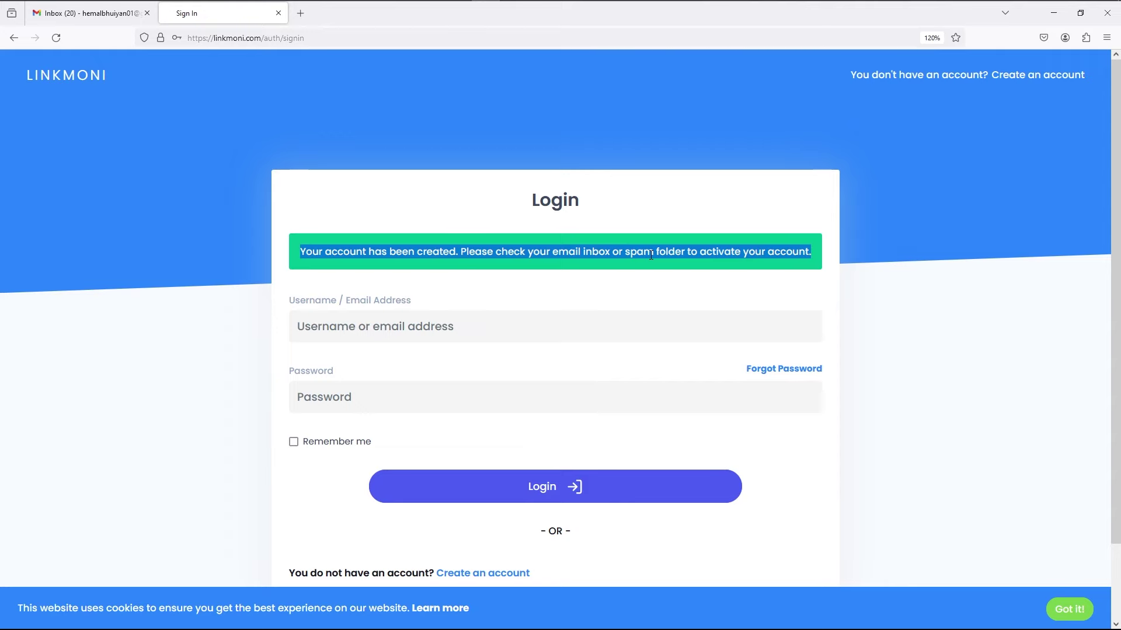
click(107, 21)
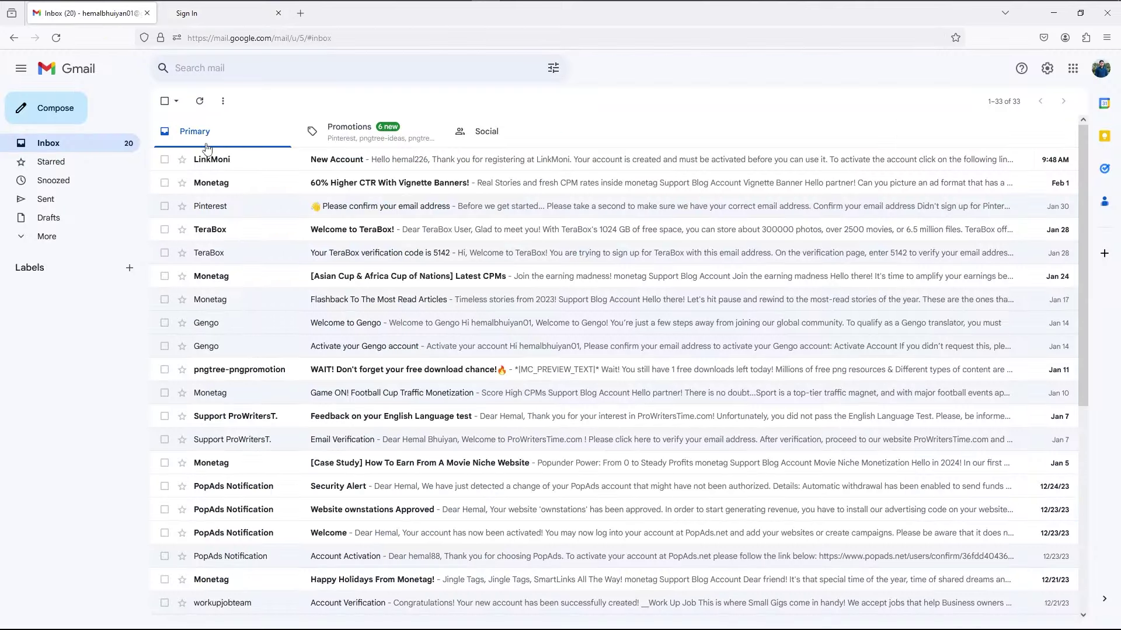
click(403, 159)
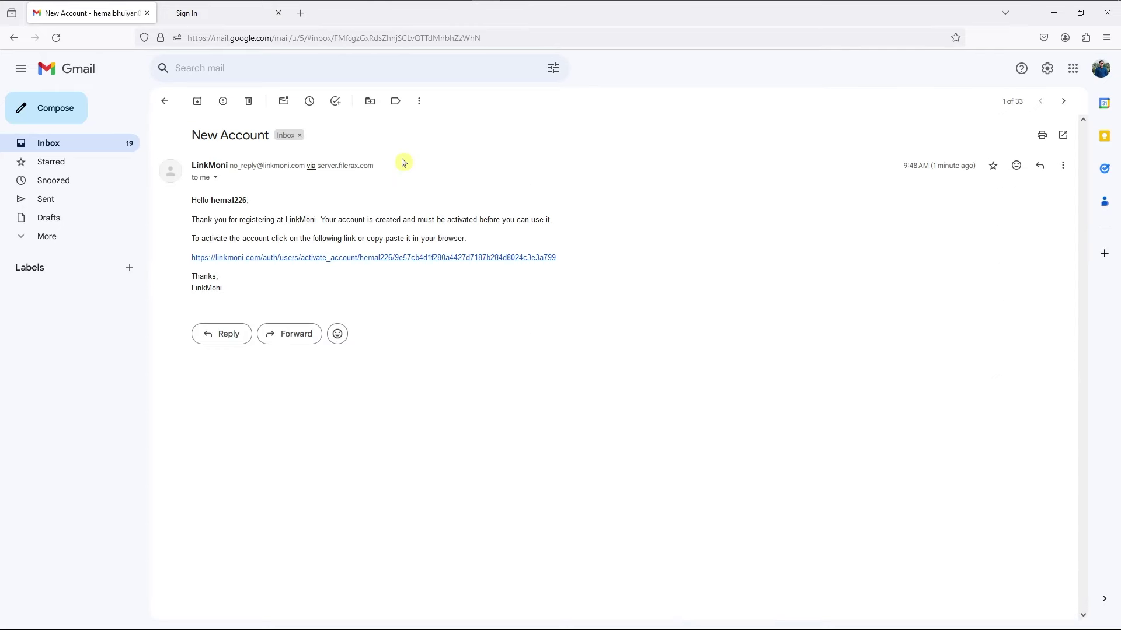
click(337, 258)
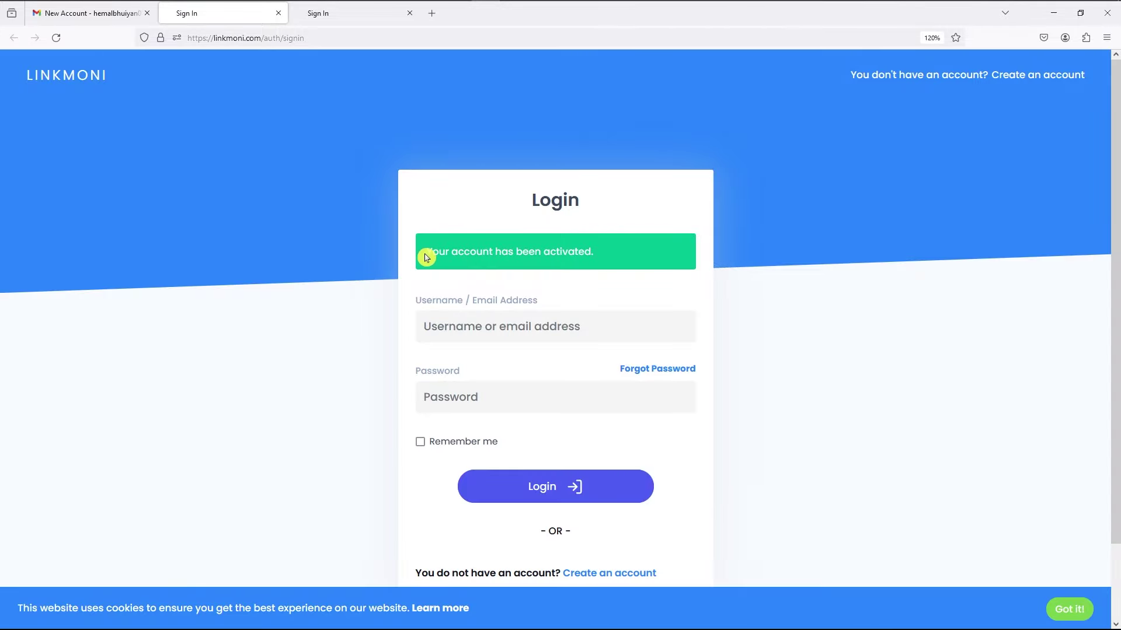
Log in to LinkMoni with the account e-mail and password, with Remember me enabled, and save the login in the browser
drag(427, 255, 611, 260)
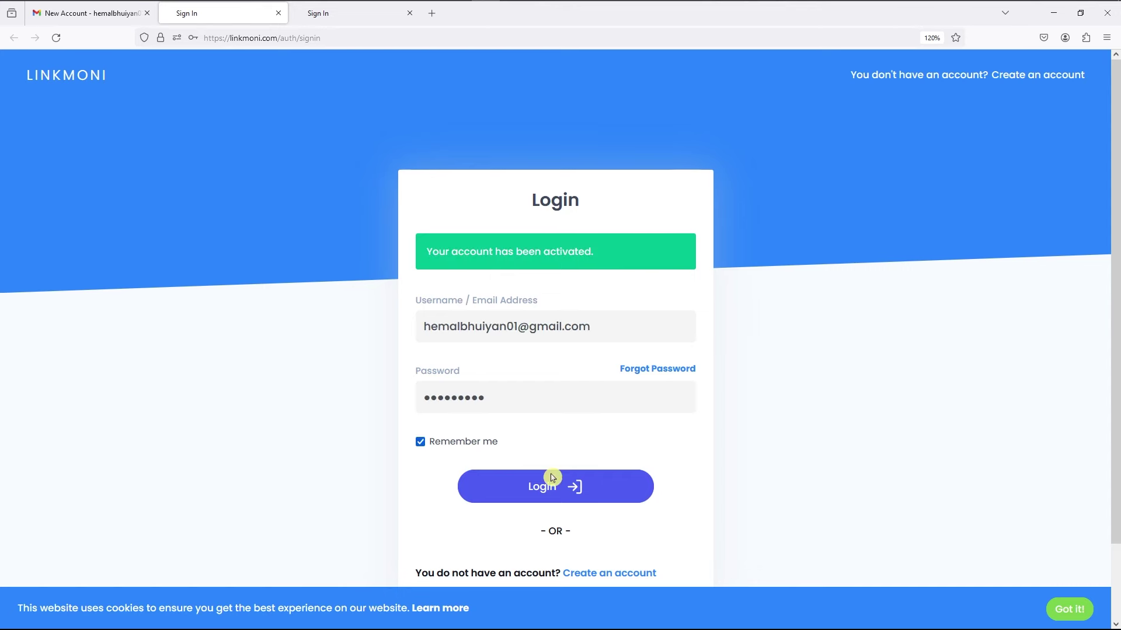
click(557, 488)
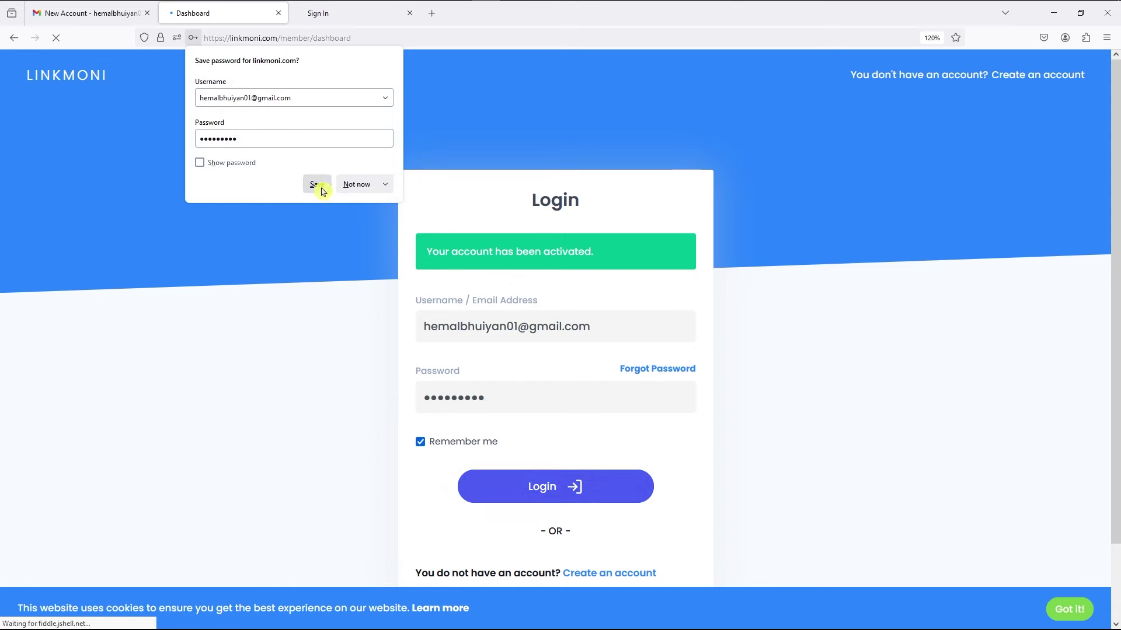
click(313, 186)
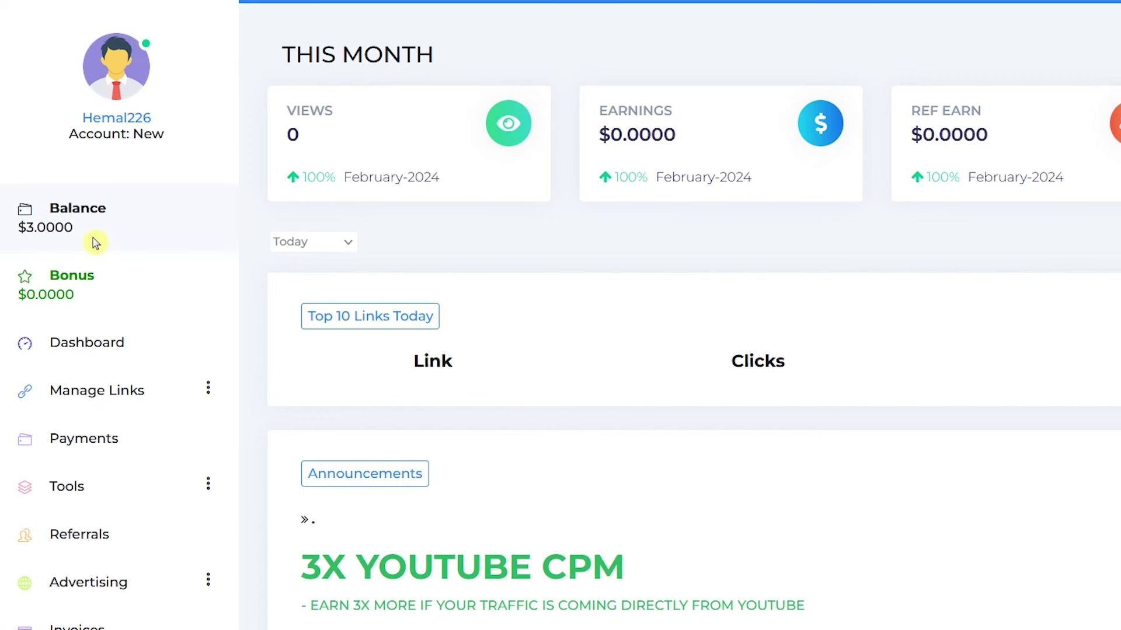
Check the account balance on the dashboard and the advertised earnings per 1000 visitors on the LinkMoni homepage
drag(69, 233, 16, 234)
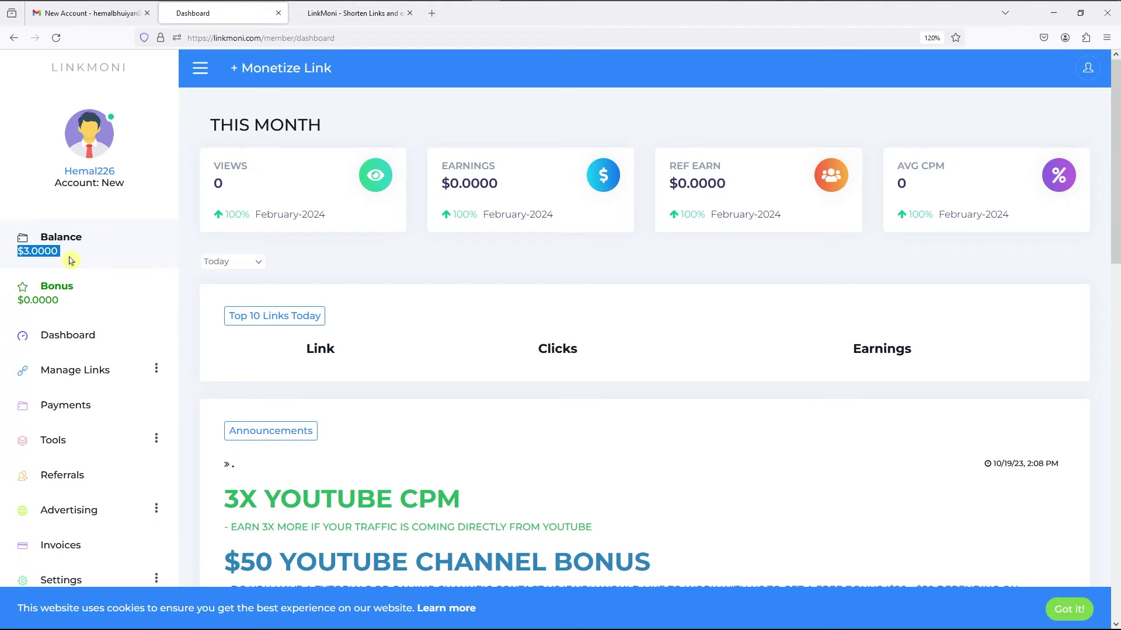
click(333, 16)
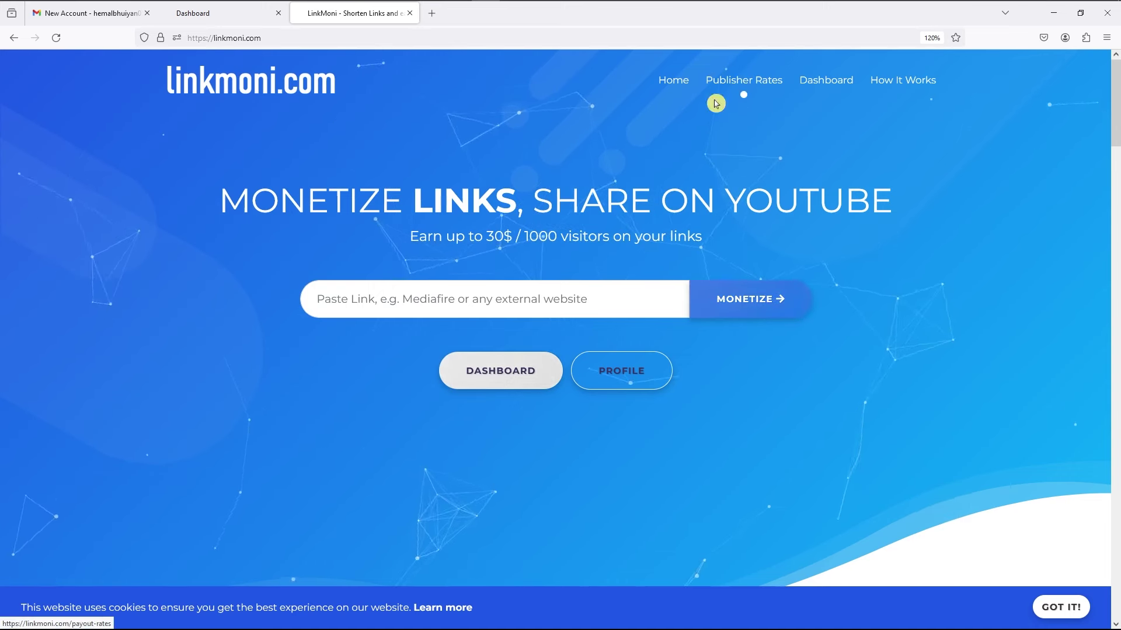
drag(410, 236, 625, 238)
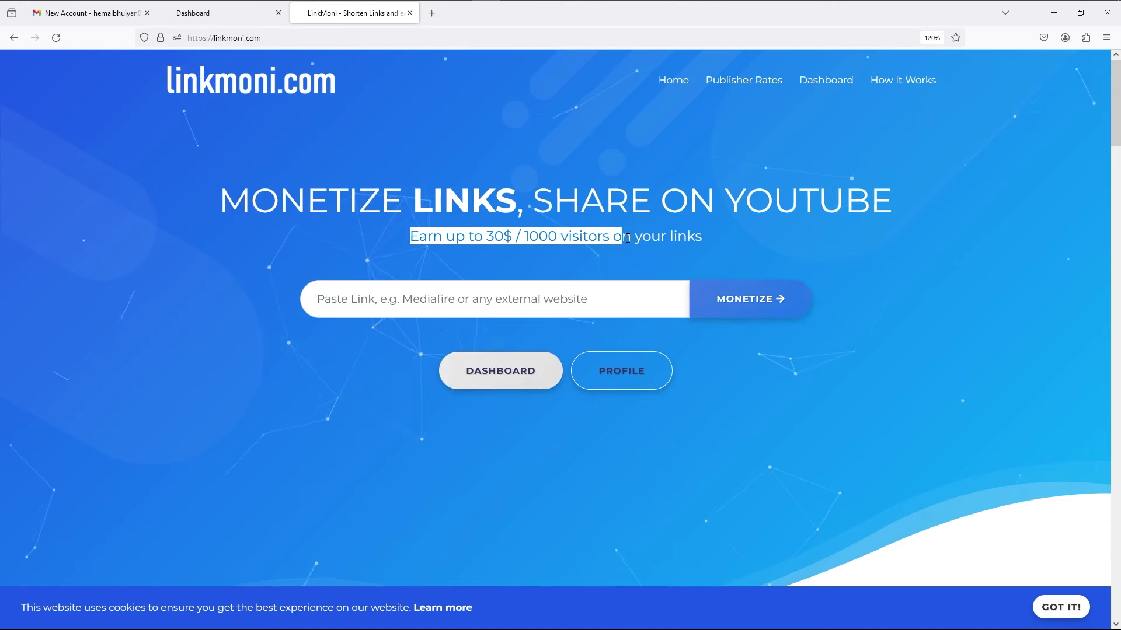
drag(487, 235, 520, 239)
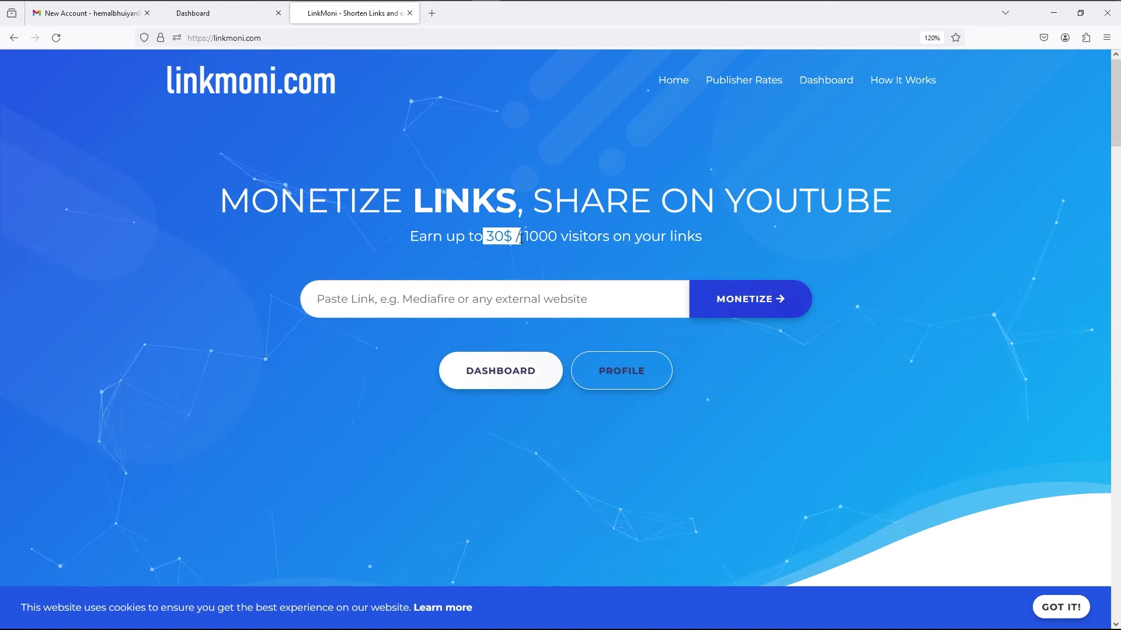
Open the Publisher Rates page and check the United Kingdom's earnings per 1000 views for desktop and mobile
click(732, 88)
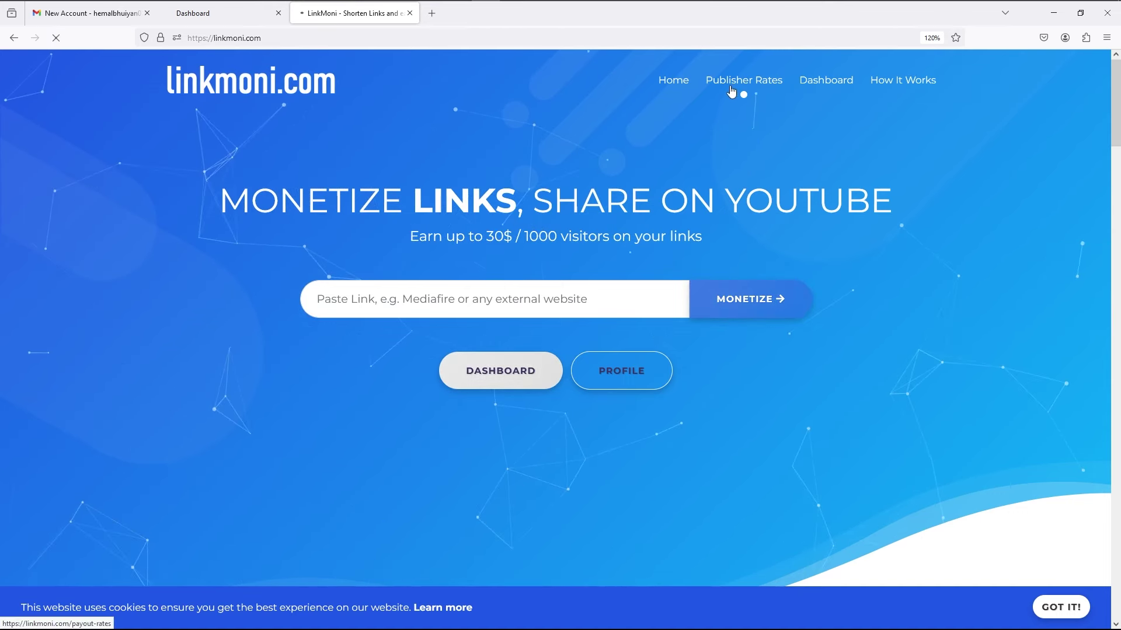
scroll(521, 207, down, 1)
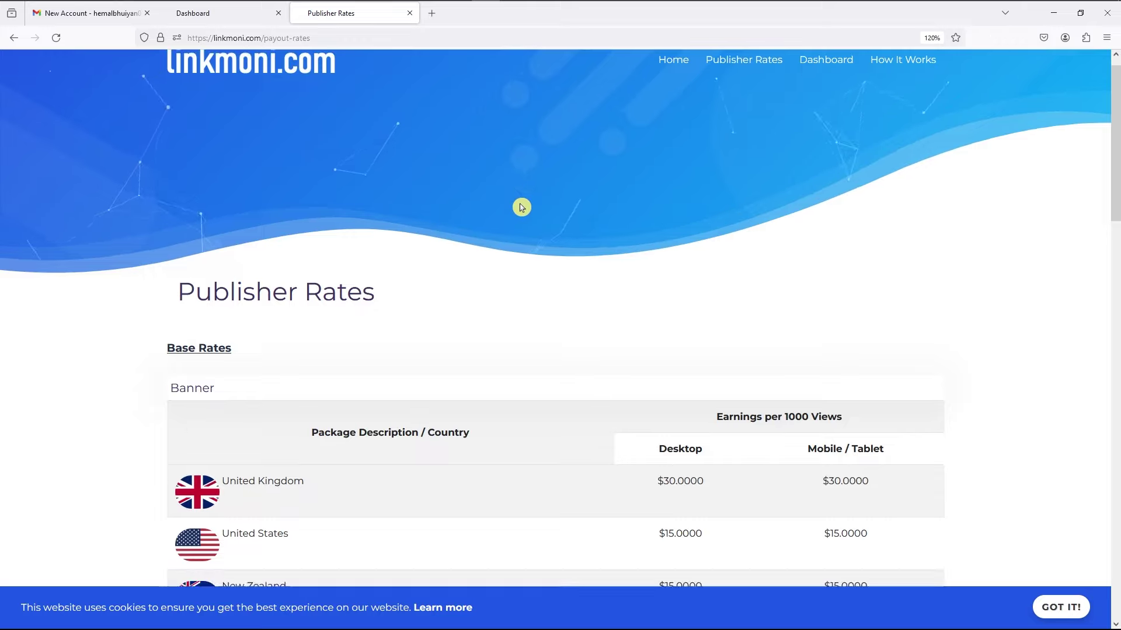
scroll(521, 207, down, 3)
drag(694, 233, 864, 238)
scroll(864, 240, down, 1)
drag(707, 221, 669, 224)
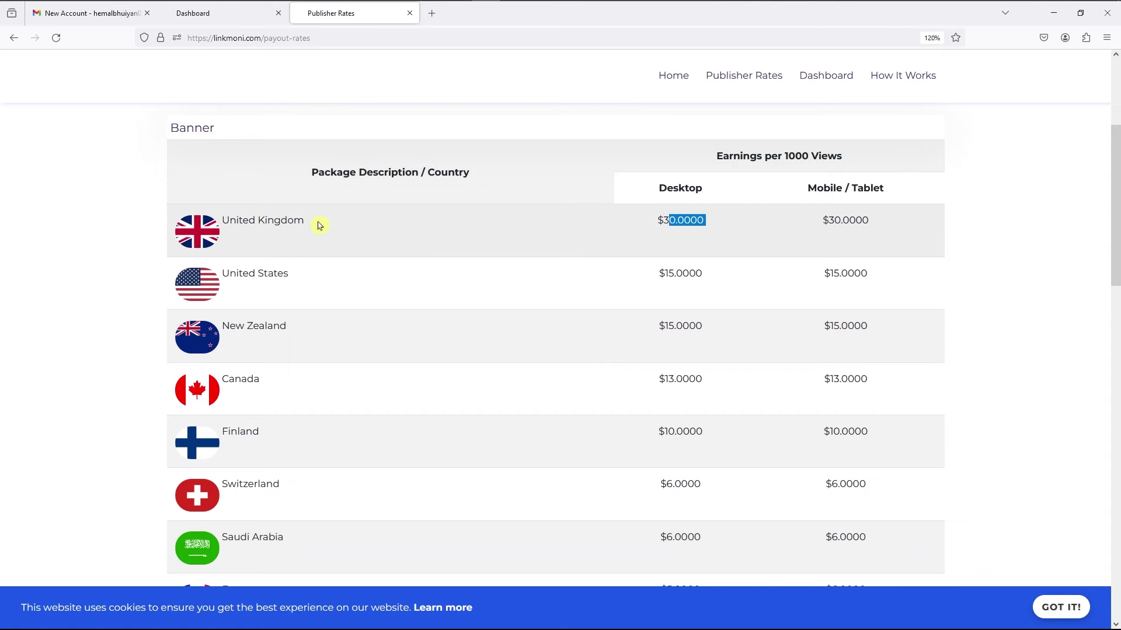
Review the remaining country rates down to the Worldwide Deal and close the Publisher Rates page
scroll(601, 252, down, 5)
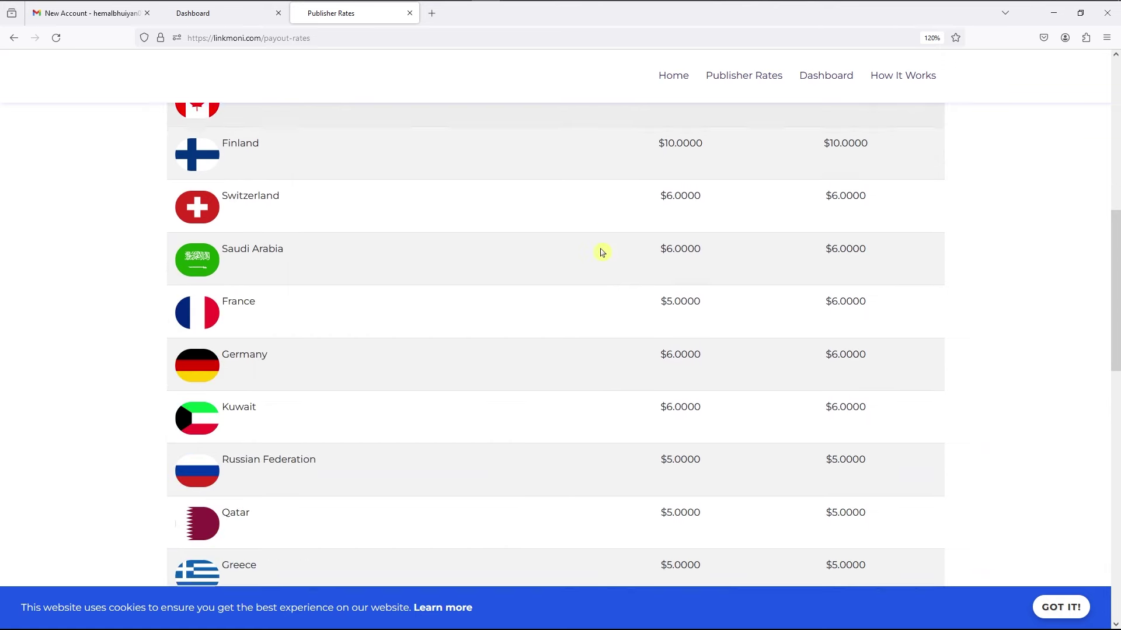
scroll(601, 252, down, 6)
scroll(600, 253, down, 3)
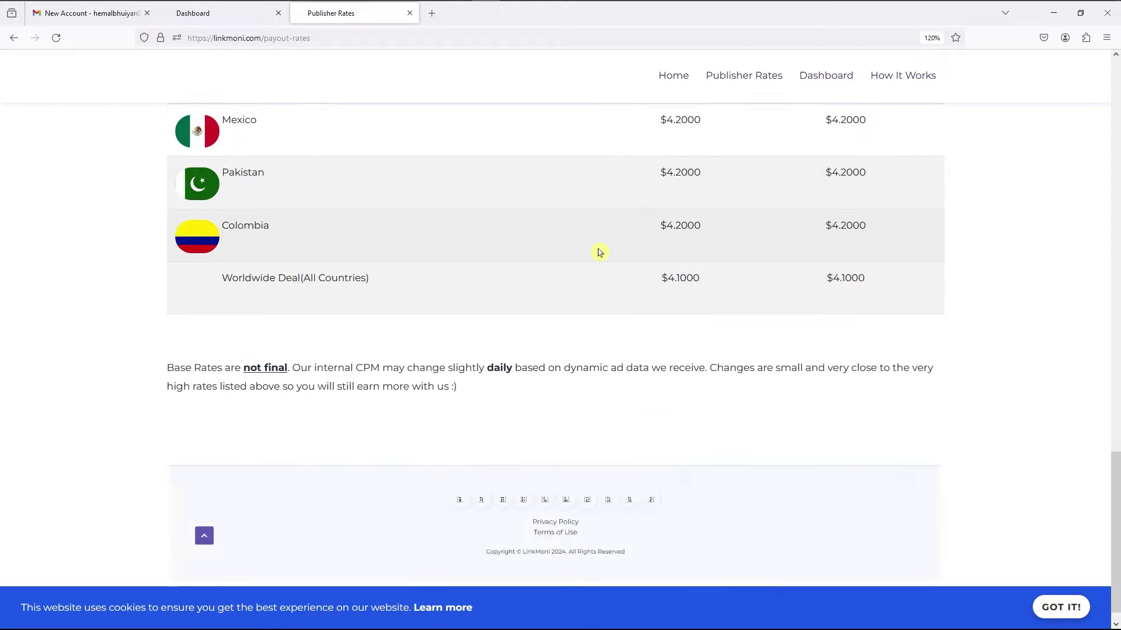
drag(645, 280, 738, 283)
scroll(743, 313, up, 3)
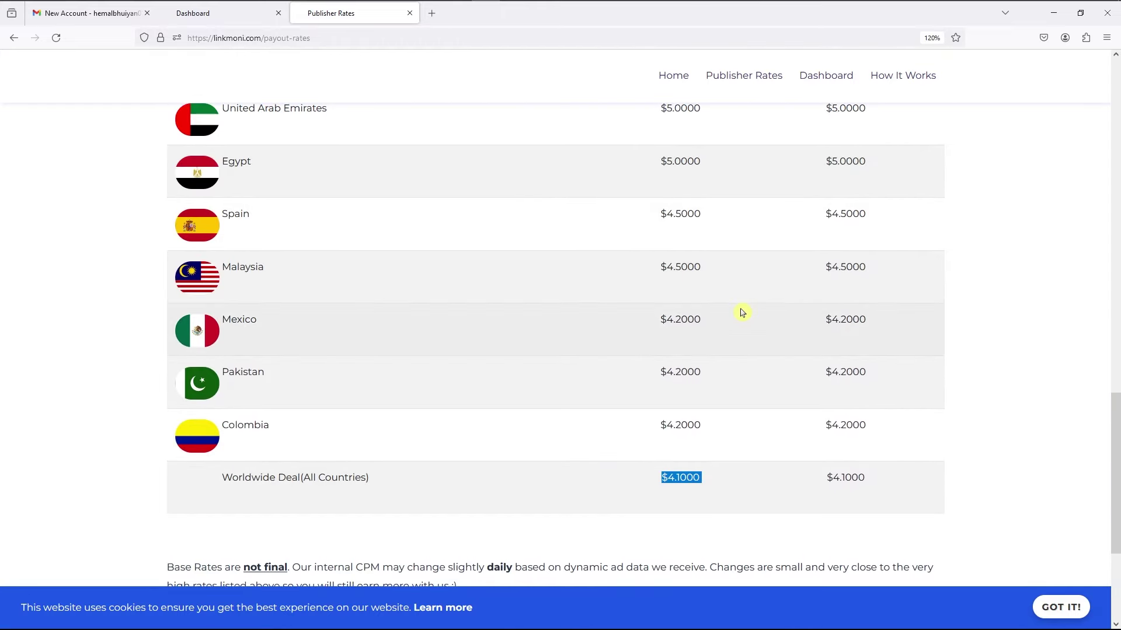
scroll(741, 313, up, 5)
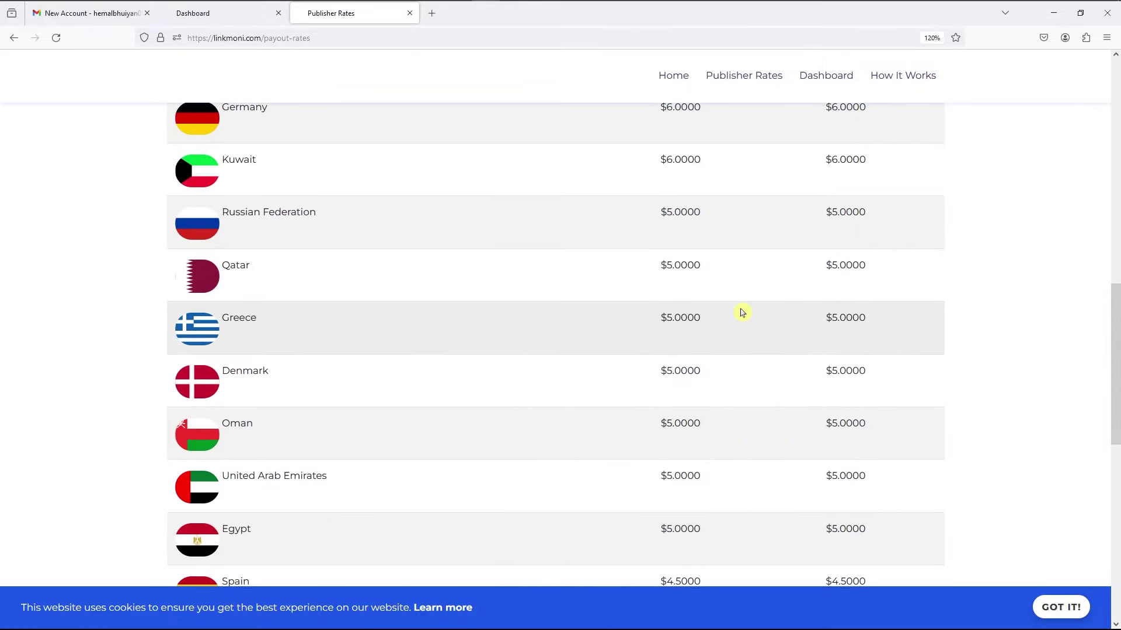
scroll(741, 312, up, 5)
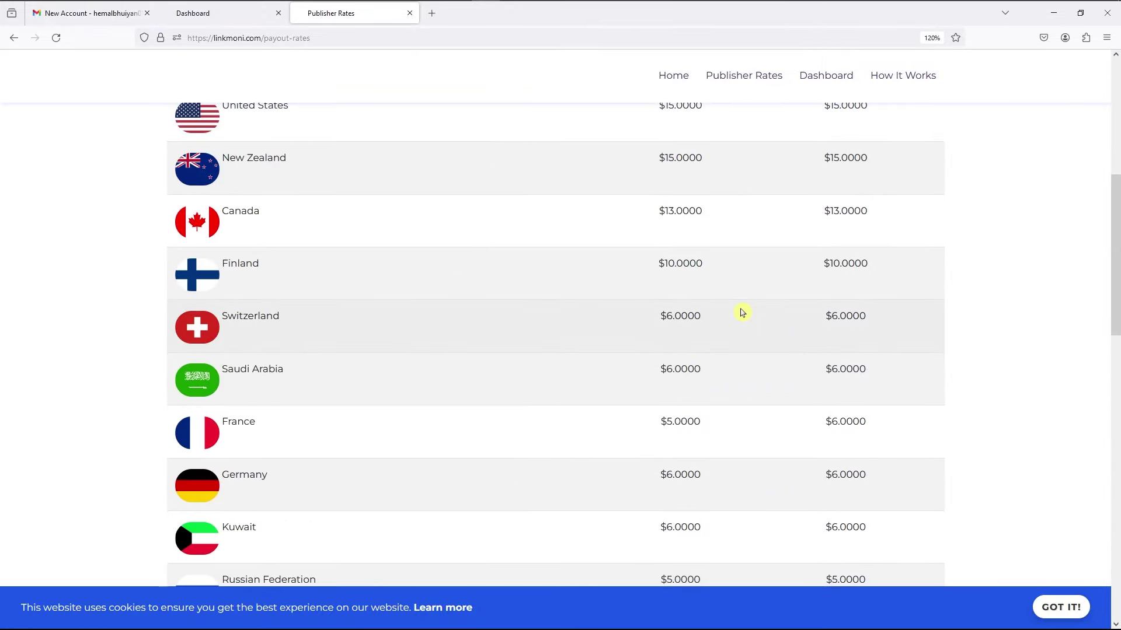
scroll(742, 313, up, 6)
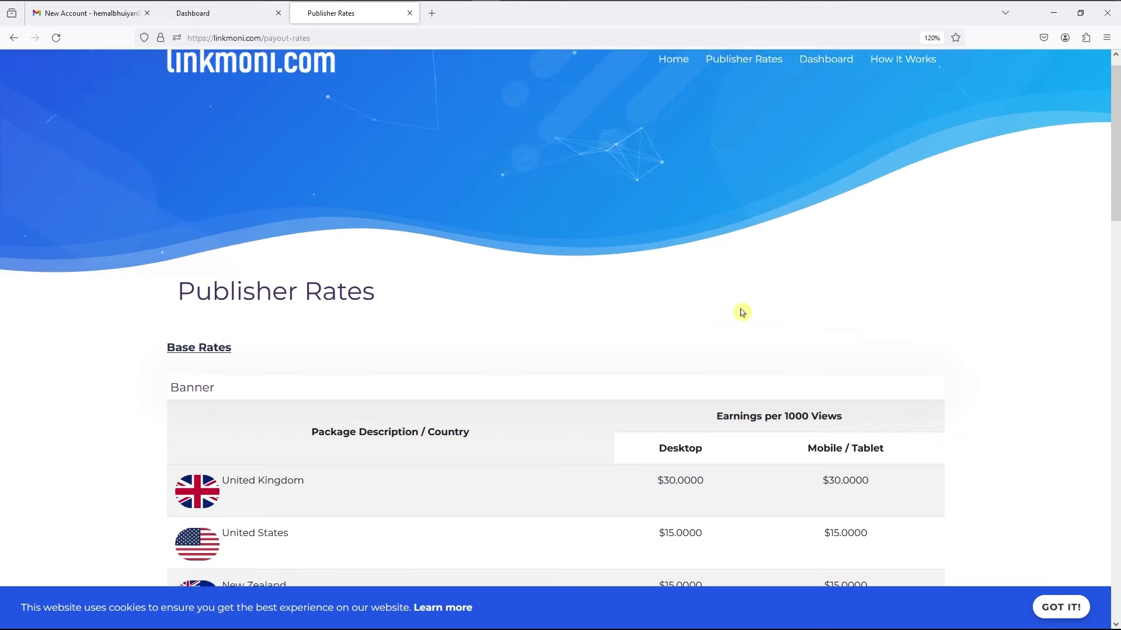
scroll(742, 313, up, 1)
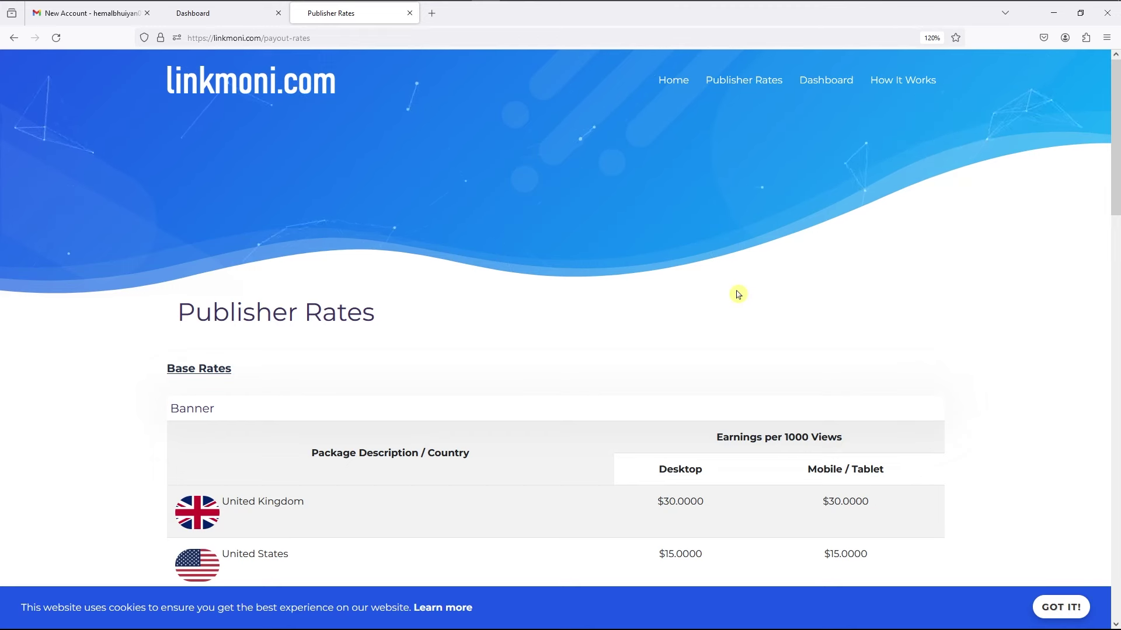
key(ctrl+w)
Switch to YouTube in Microsoft Edge and show the Now list of Trending videos
mouse_move(670, 1)
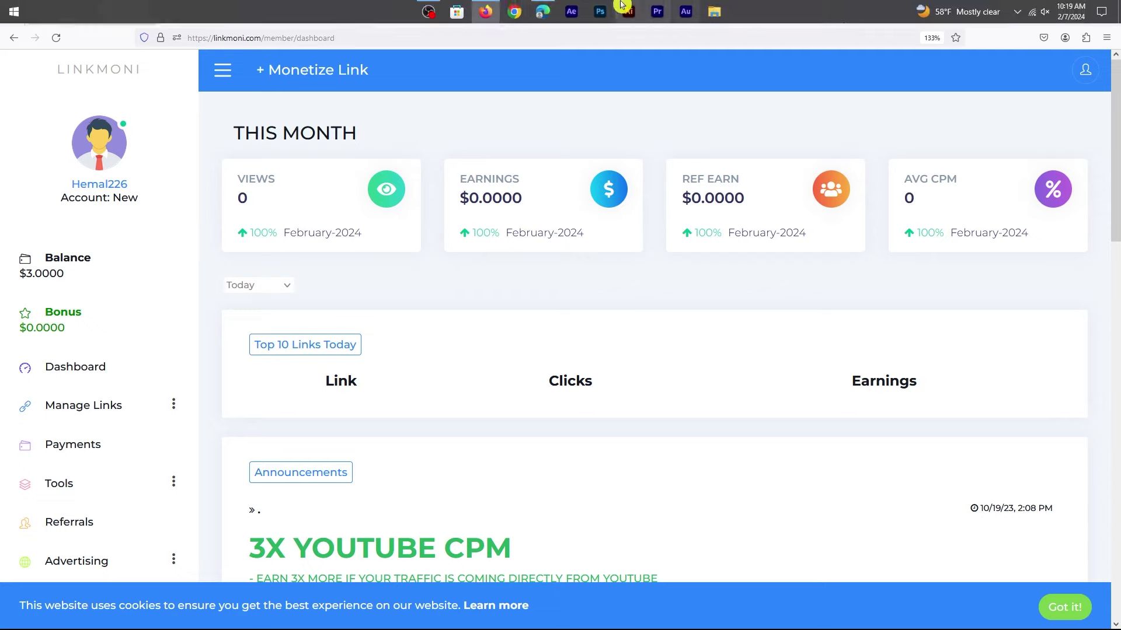
click(538, 6)
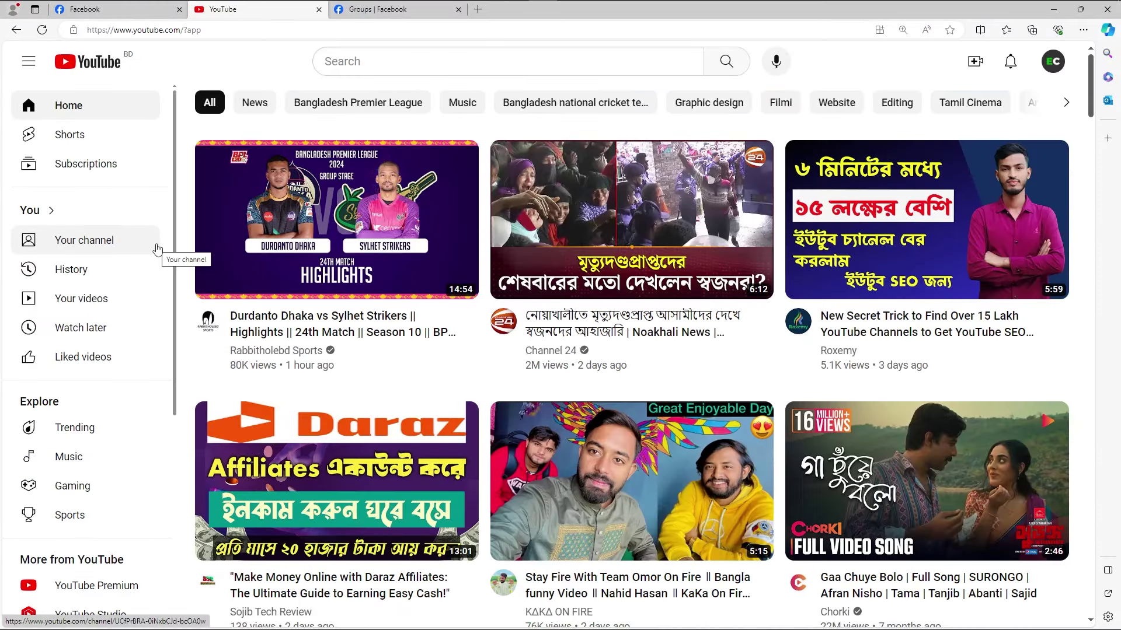
scroll(155, 251, down, 2)
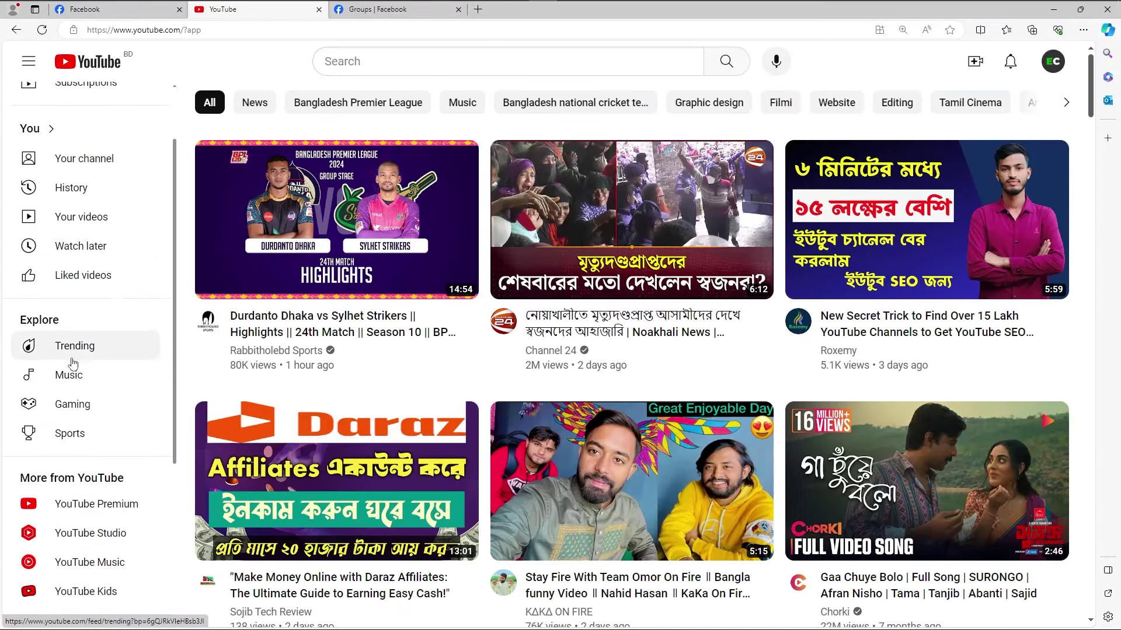
click(113, 360)
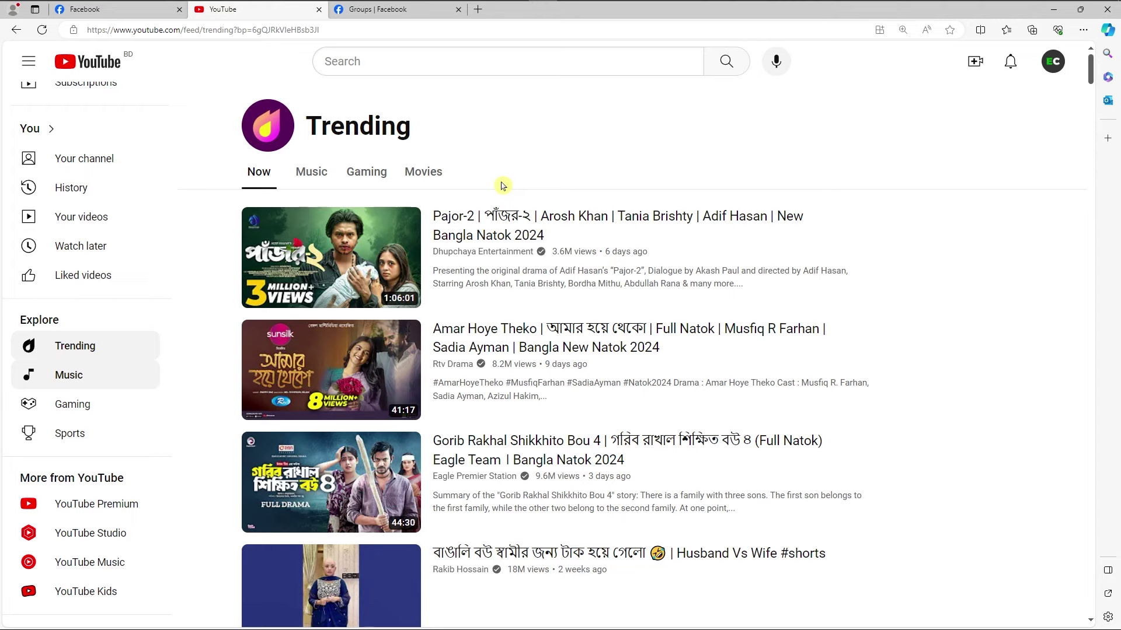
click(433, 184)
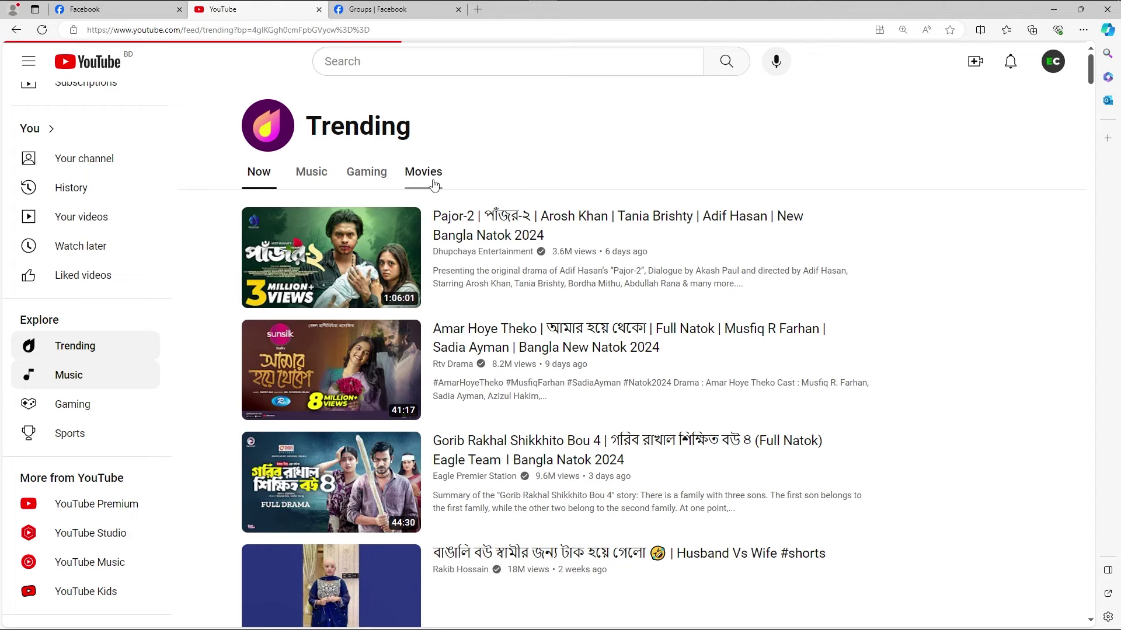
click(263, 178)
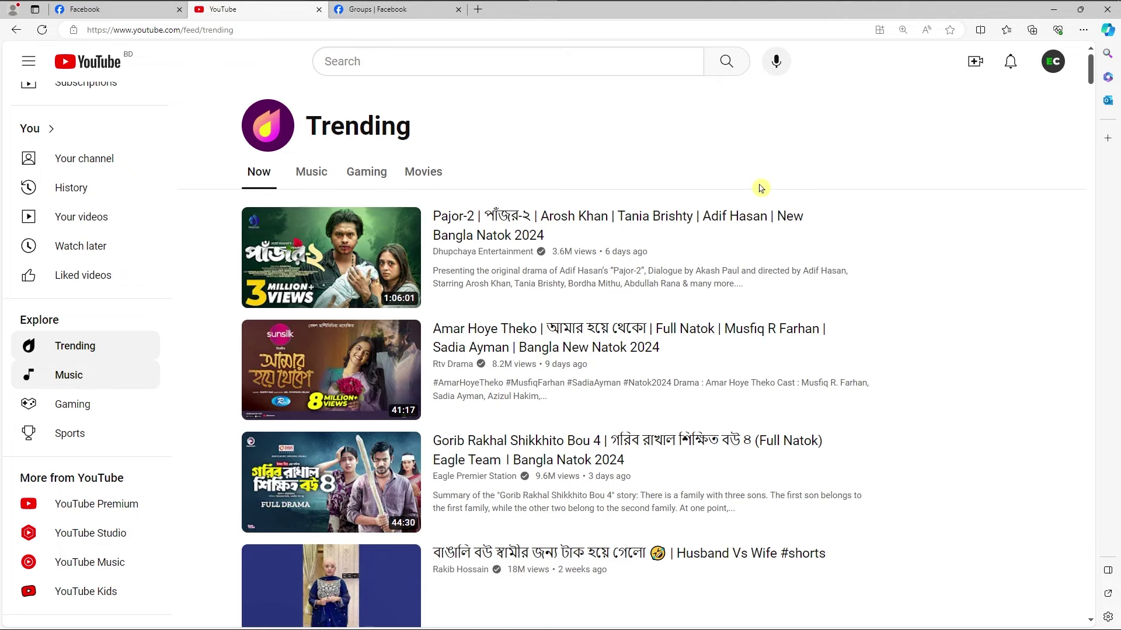
Open the top trending video, Pajor-2, and copy its share link
scroll(759, 185, down, 2)
scroll(858, 208, up, 2)
click(406, 244)
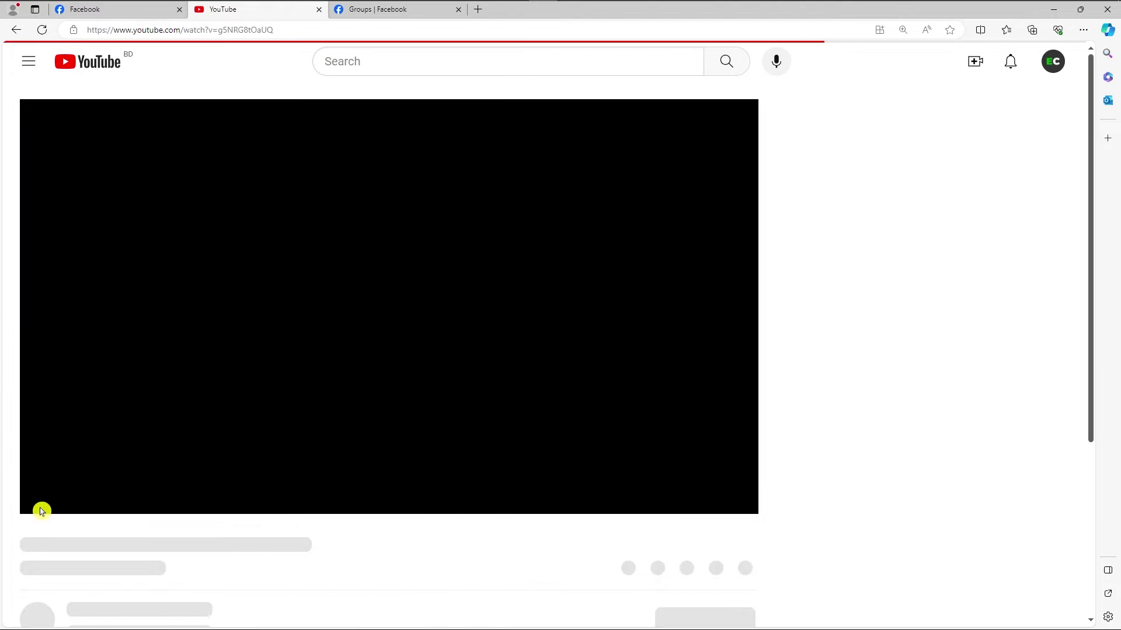
scroll(43, 509, down, 3)
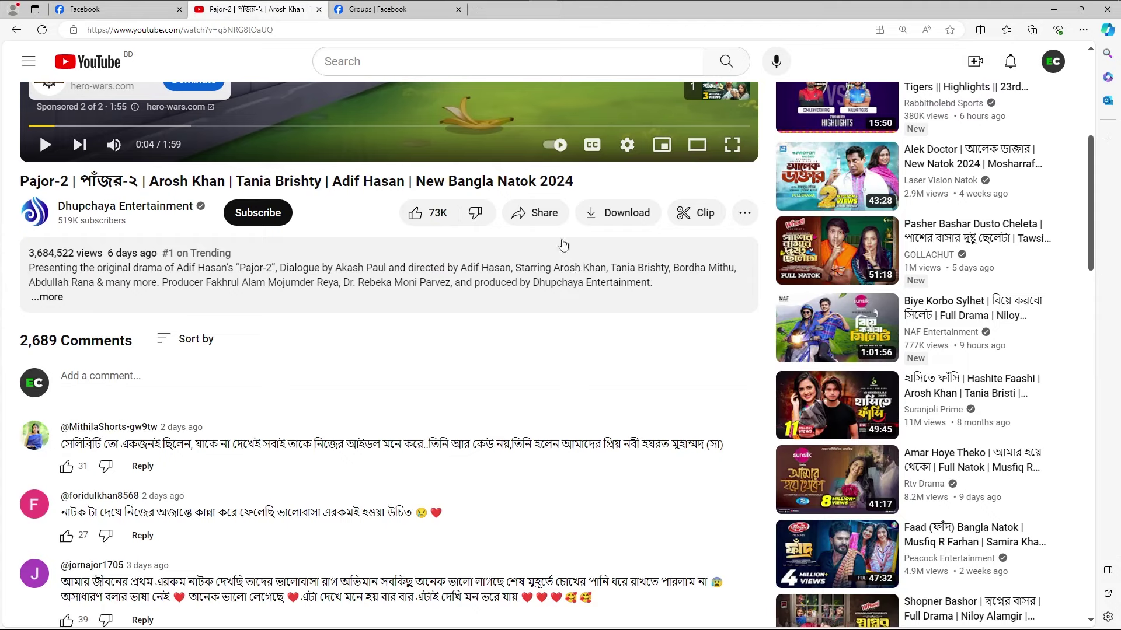
click(542, 217)
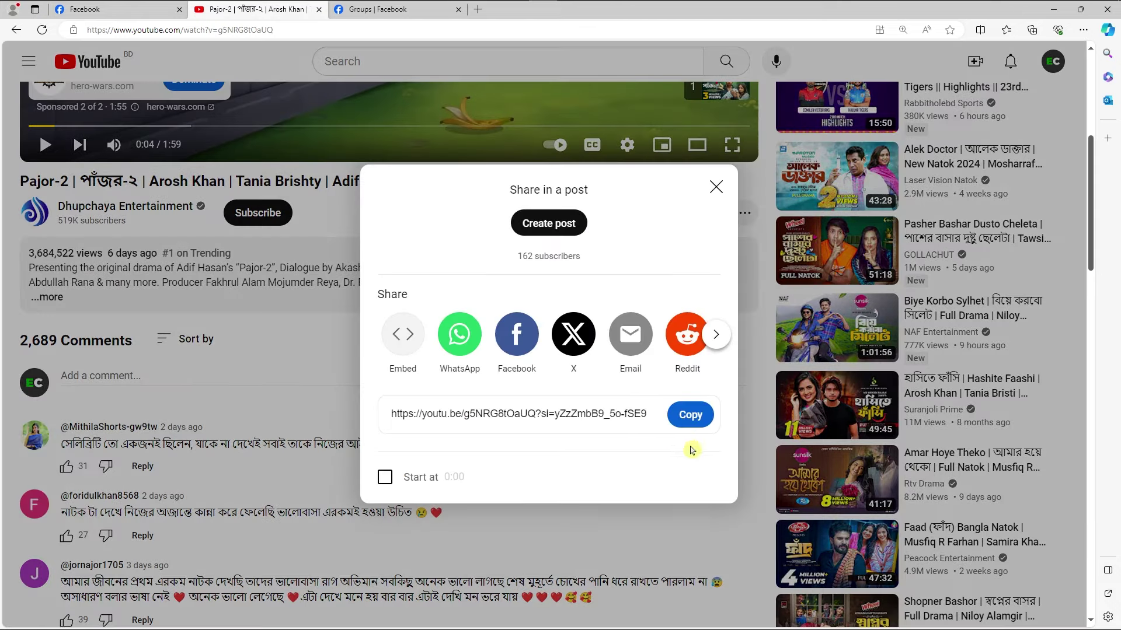
click(693, 416)
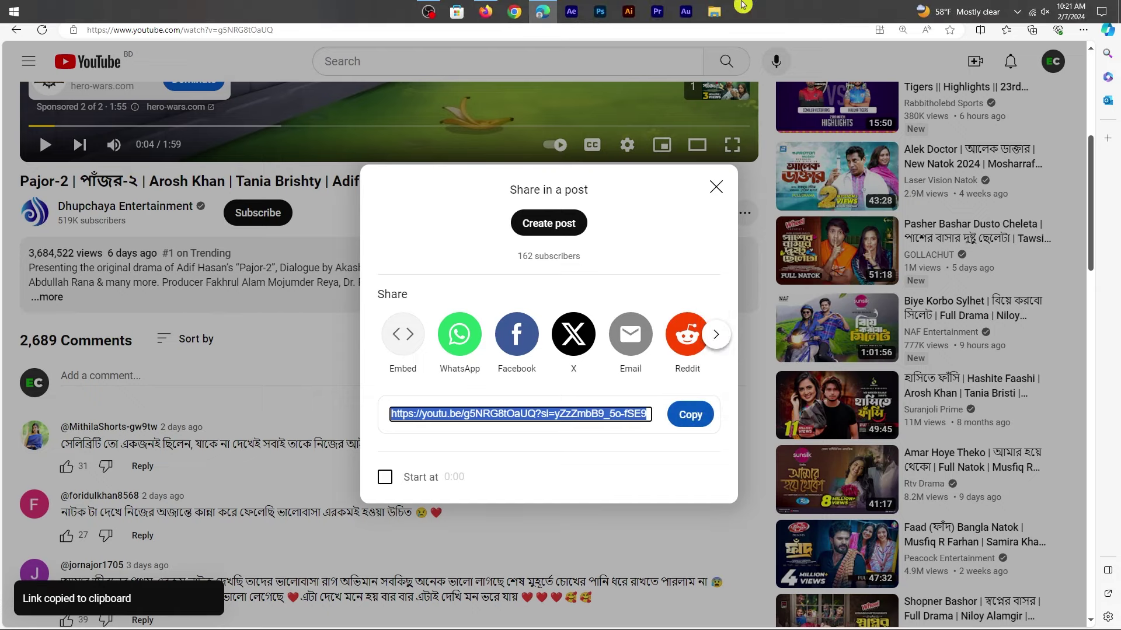
Switch to the LinkMoni dashboard in Firefox and shorten the copied YouTube link with Monetize Link
click(486, 5)
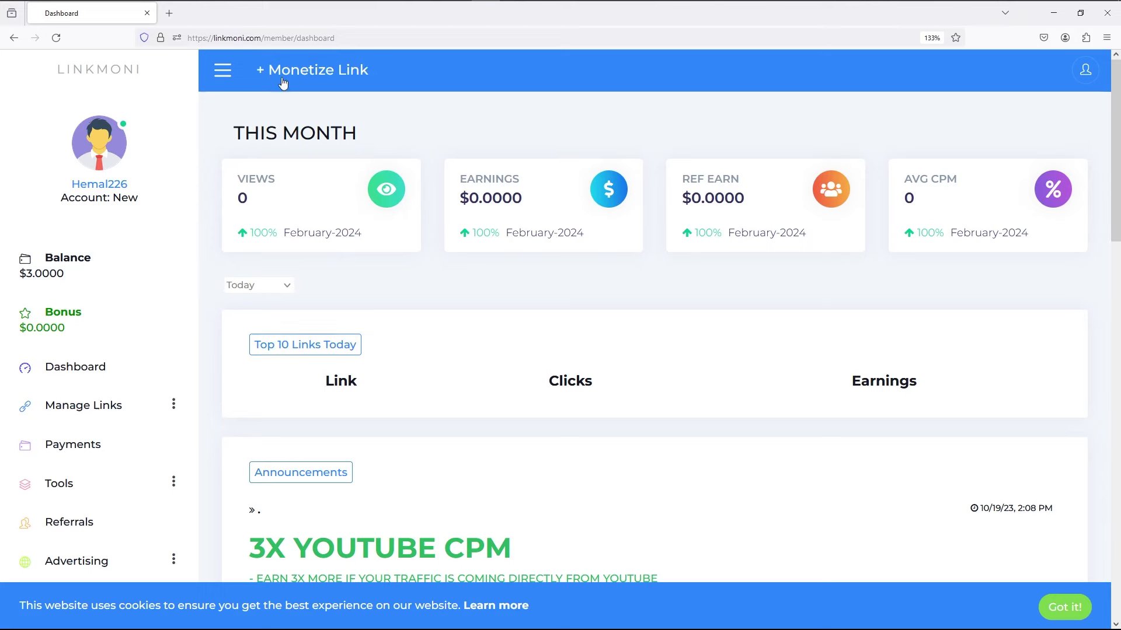
click(334, 73)
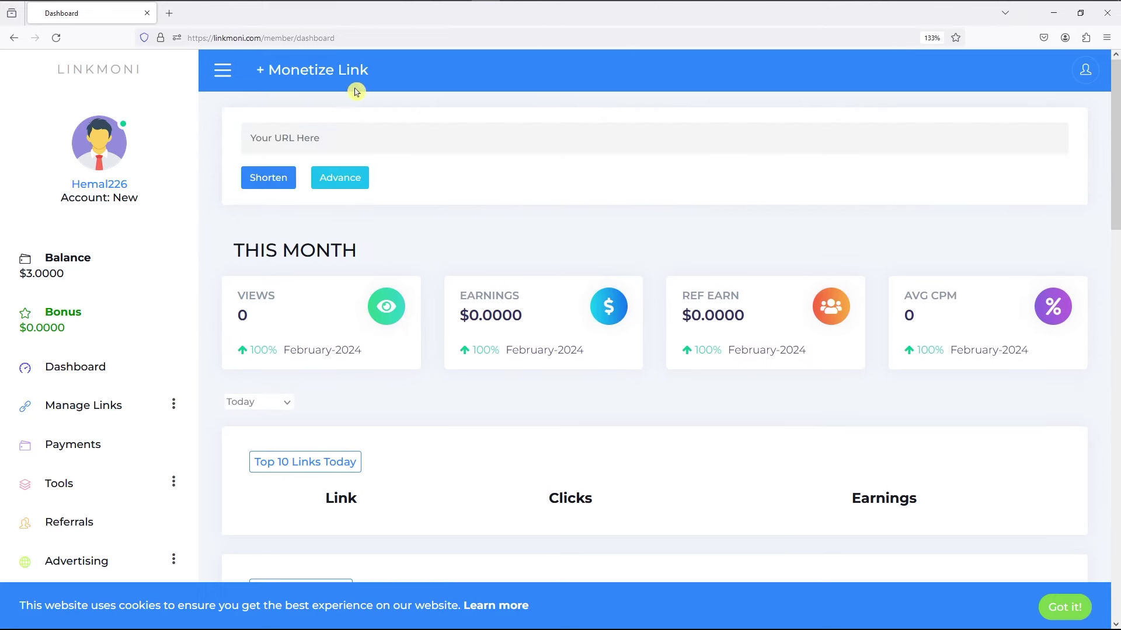
click(343, 138)
right_click(342, 139)
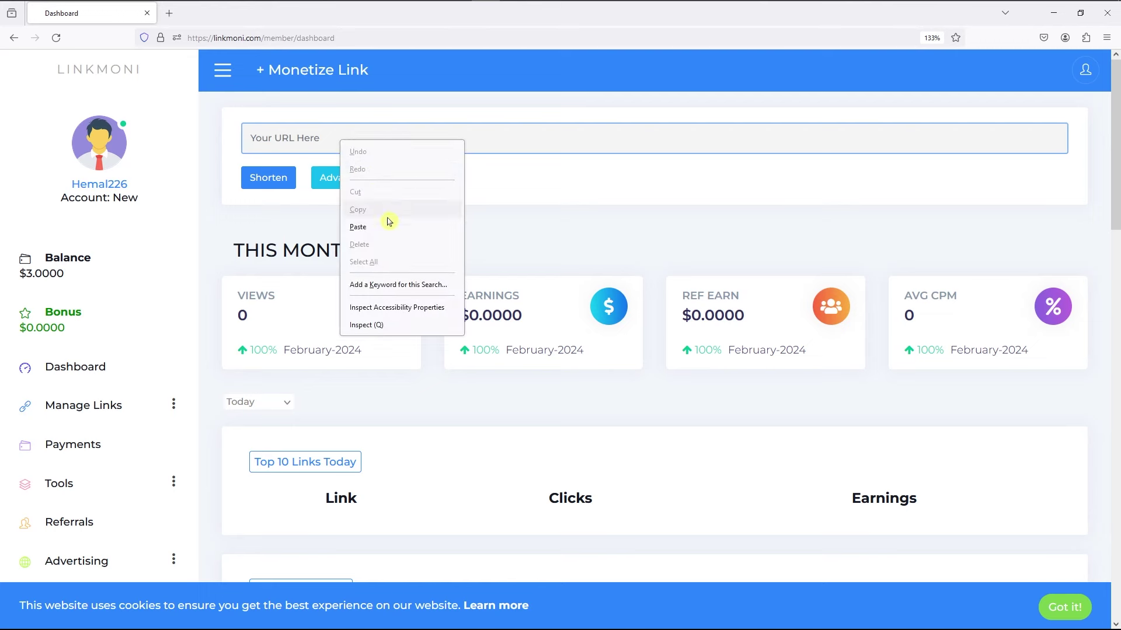
click(356, 227)
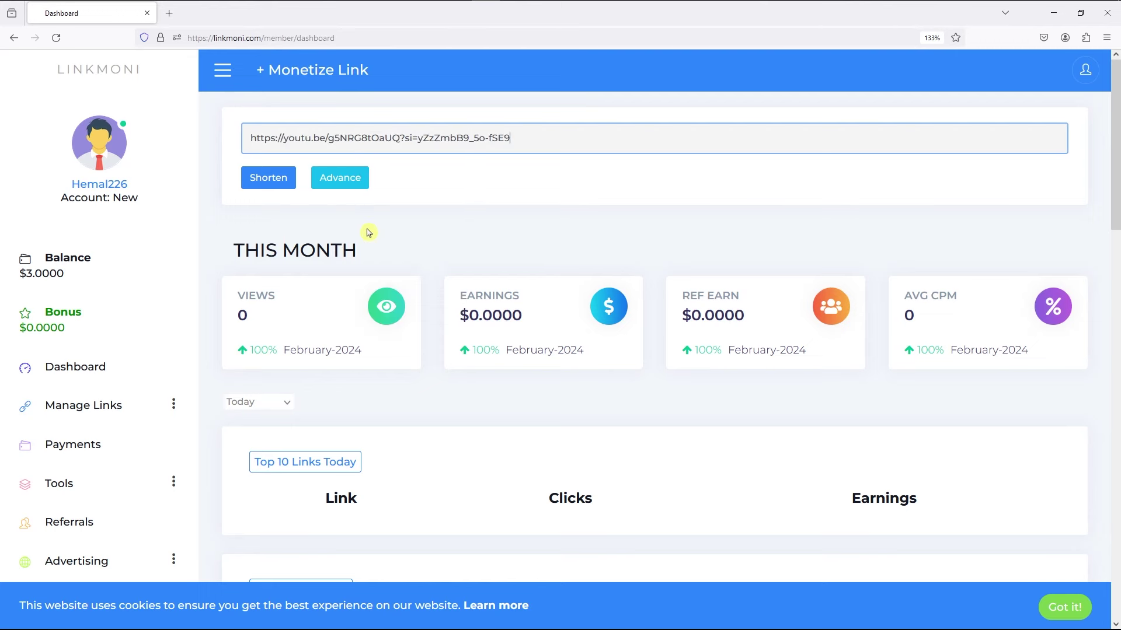
click(269, 181)
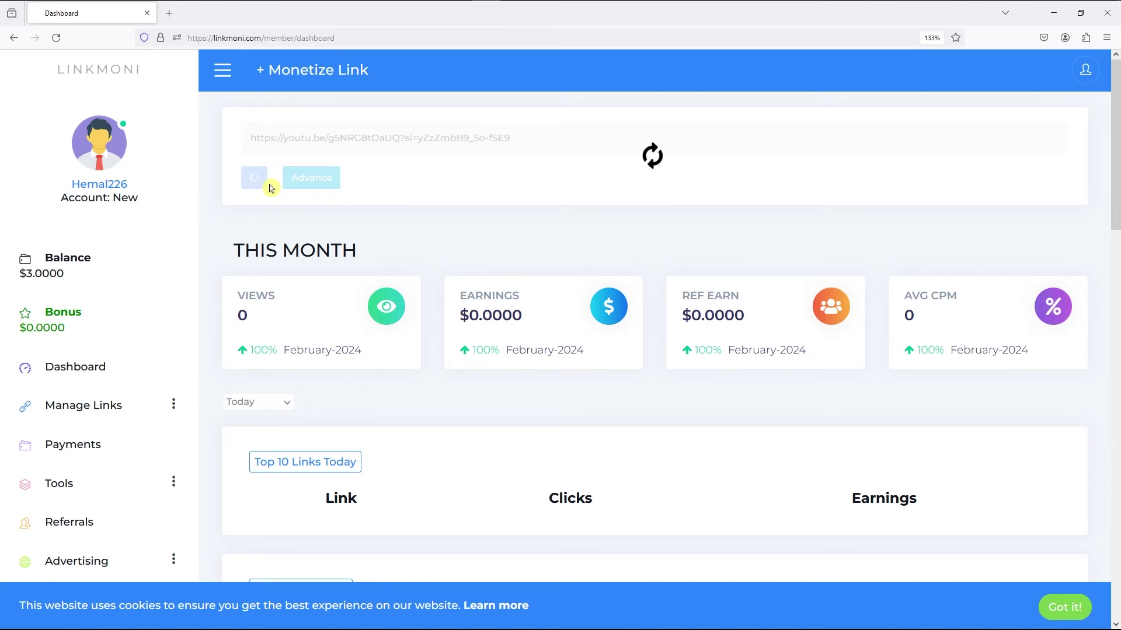
drag(255, 211, 385, 220)
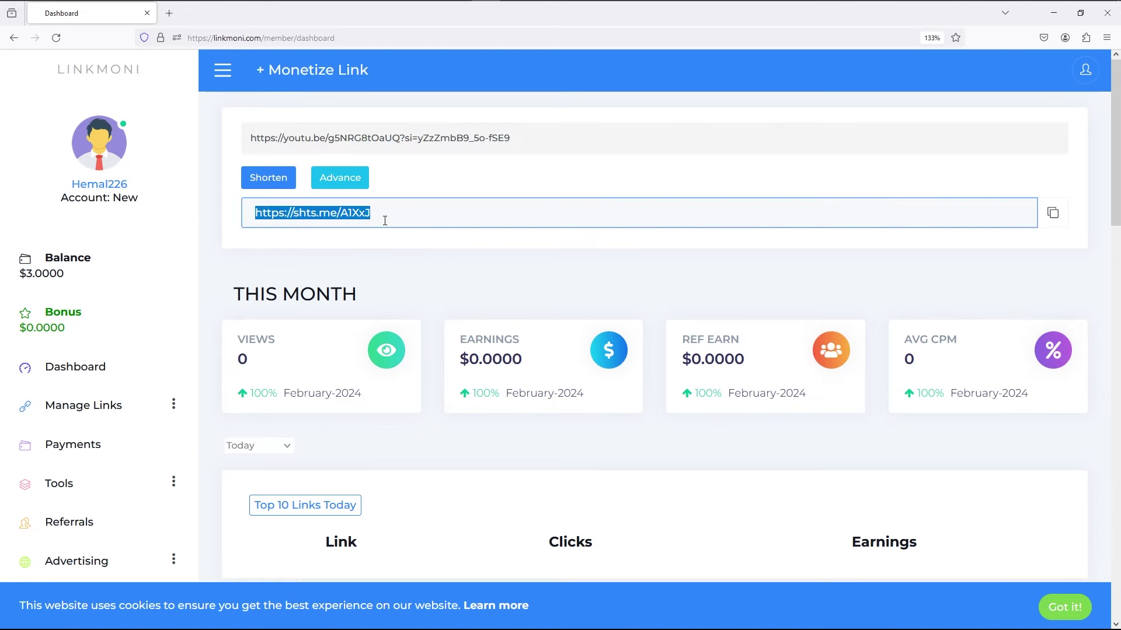
click(990, 232)
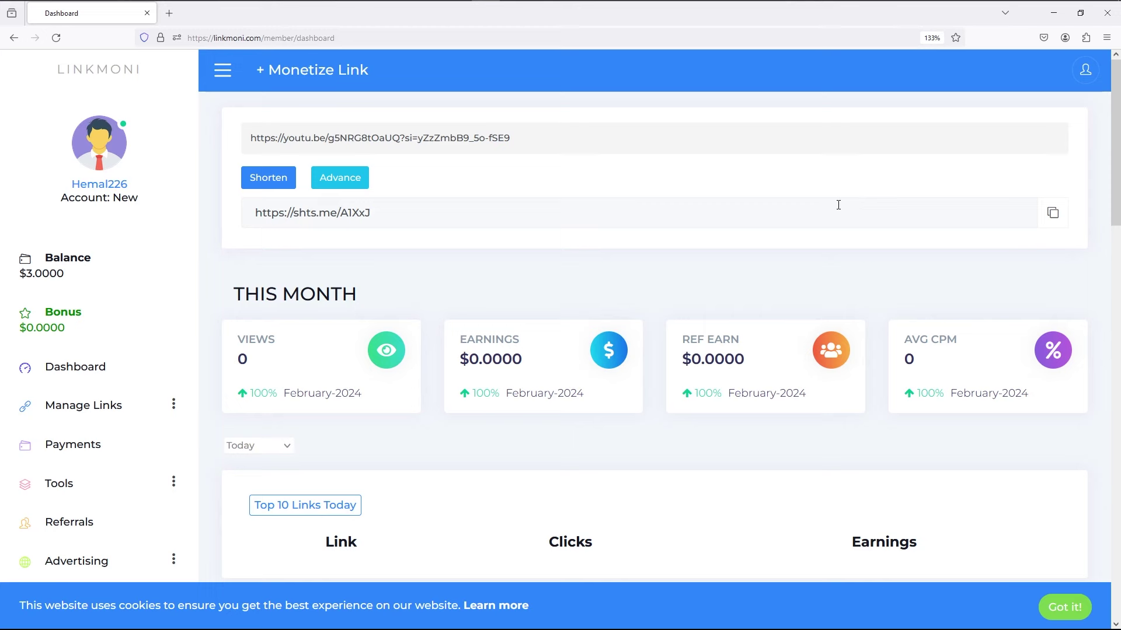
mouse_move(396, 212)
mouse_down()
mouse_move(269, 216)
mouse_move(396, 221)
mouse_up()
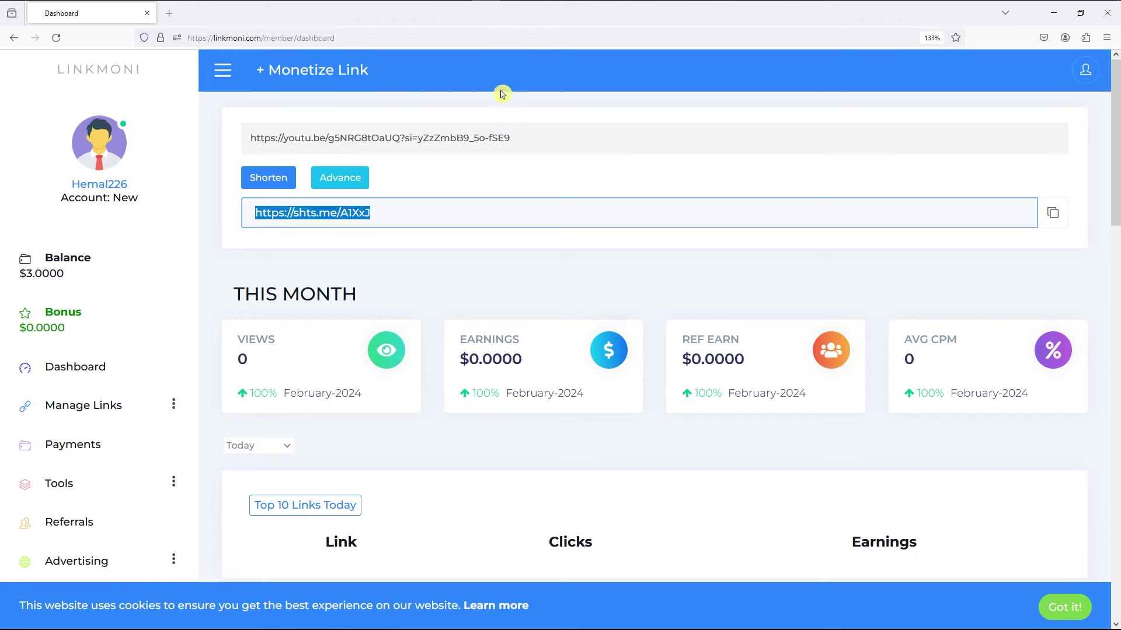
Switch to Facebook Groups in Microsoft Edge and review the groups listed for the search term Natok
click(542, 10)
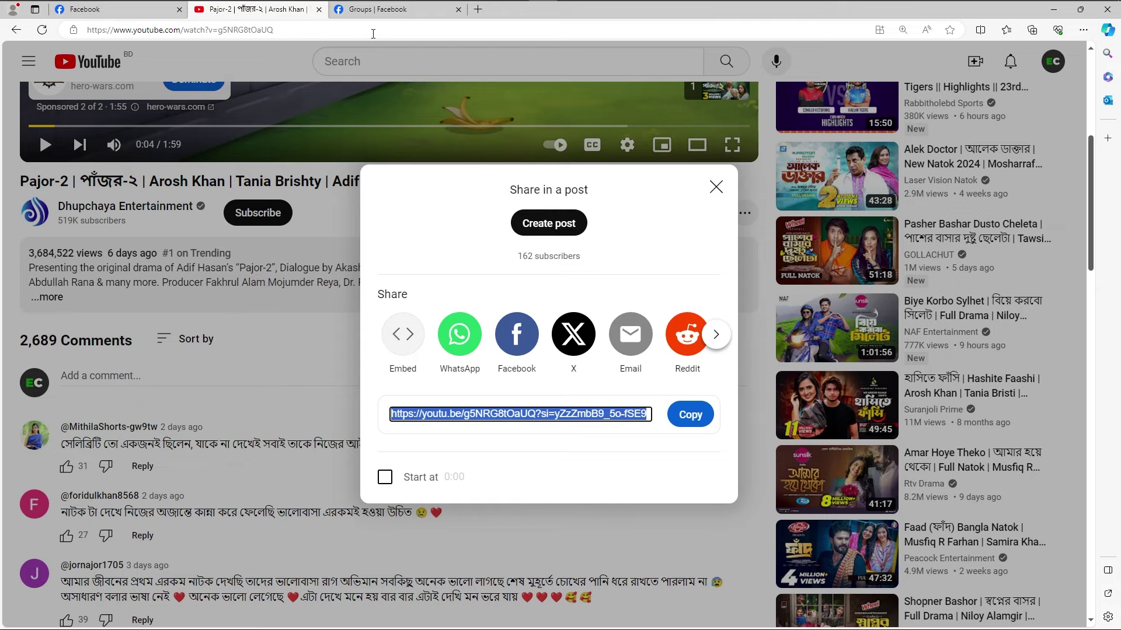
click(373, 11)
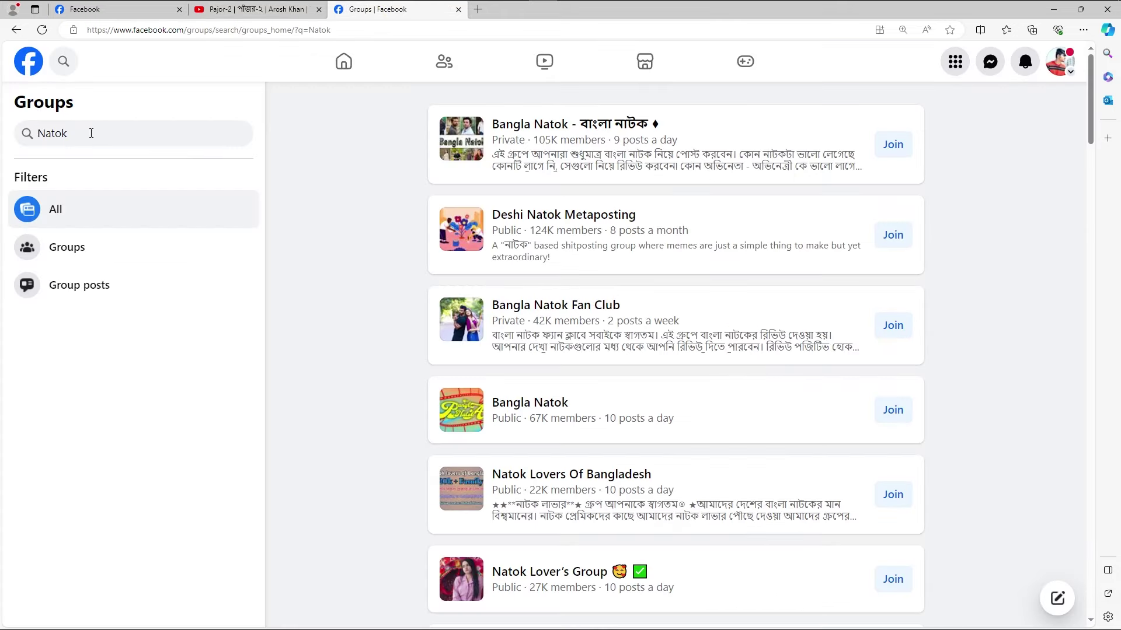
click(124, 134)
click(125, 134)
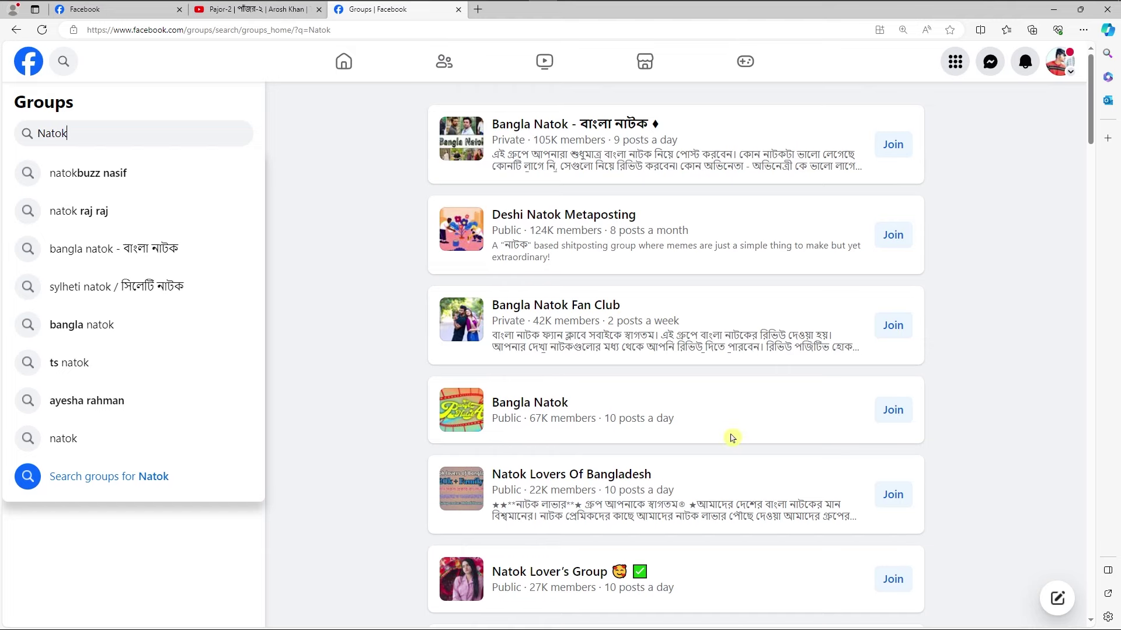
scroll(731, 438, down, 5)
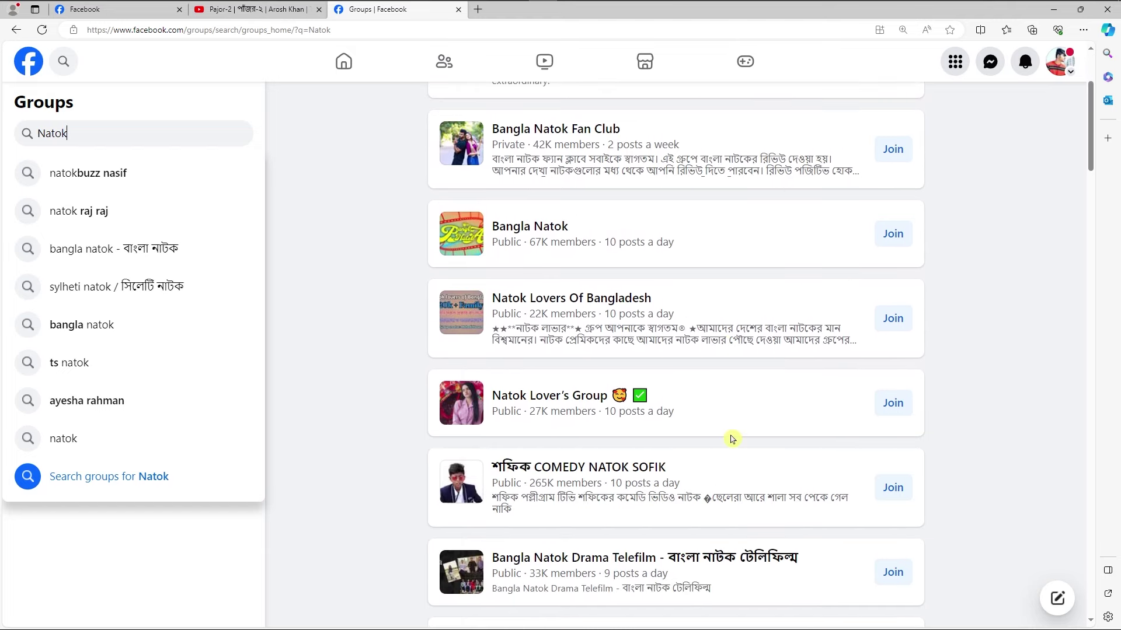
scroll(731, 439, down, 3)
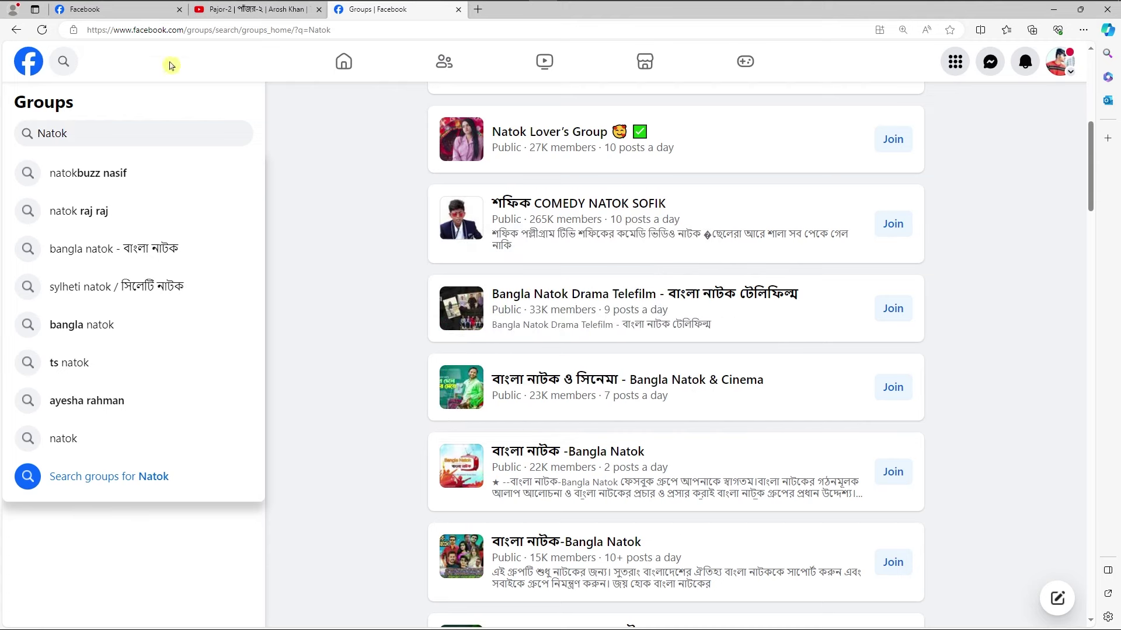
click(129, 18)
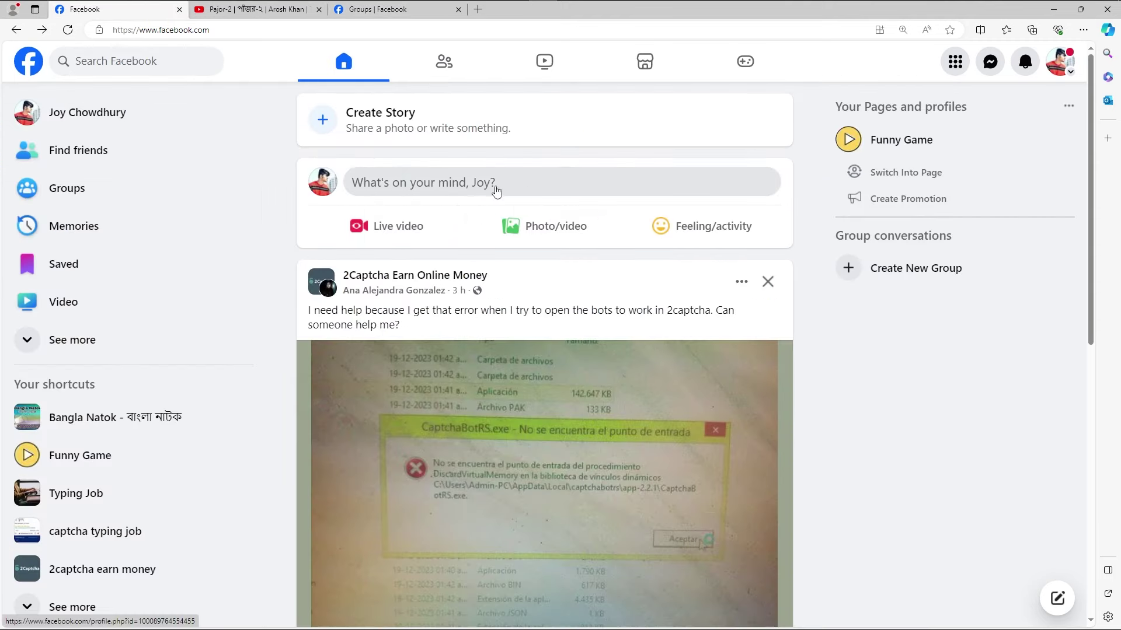
click(460, 186)
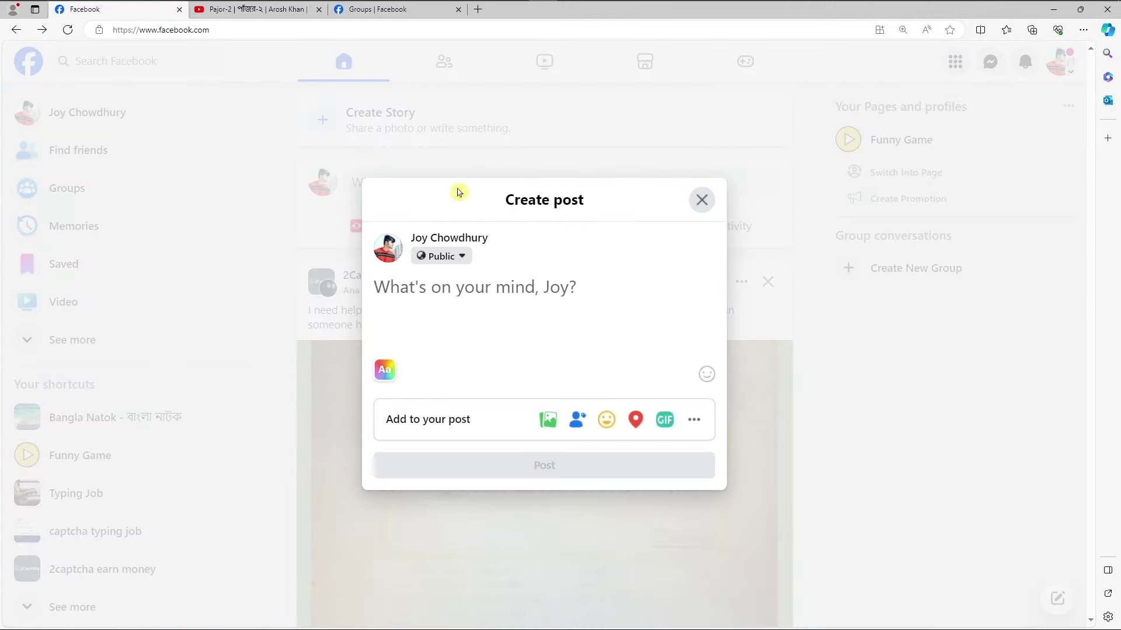
right_click(462, 287)
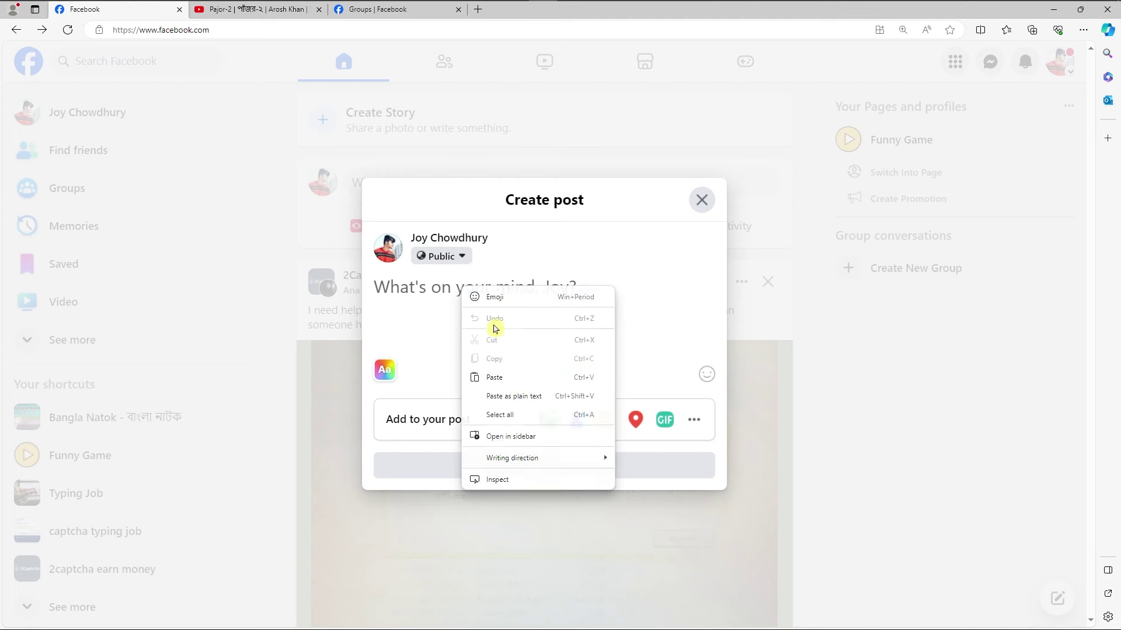
click(494, 377)
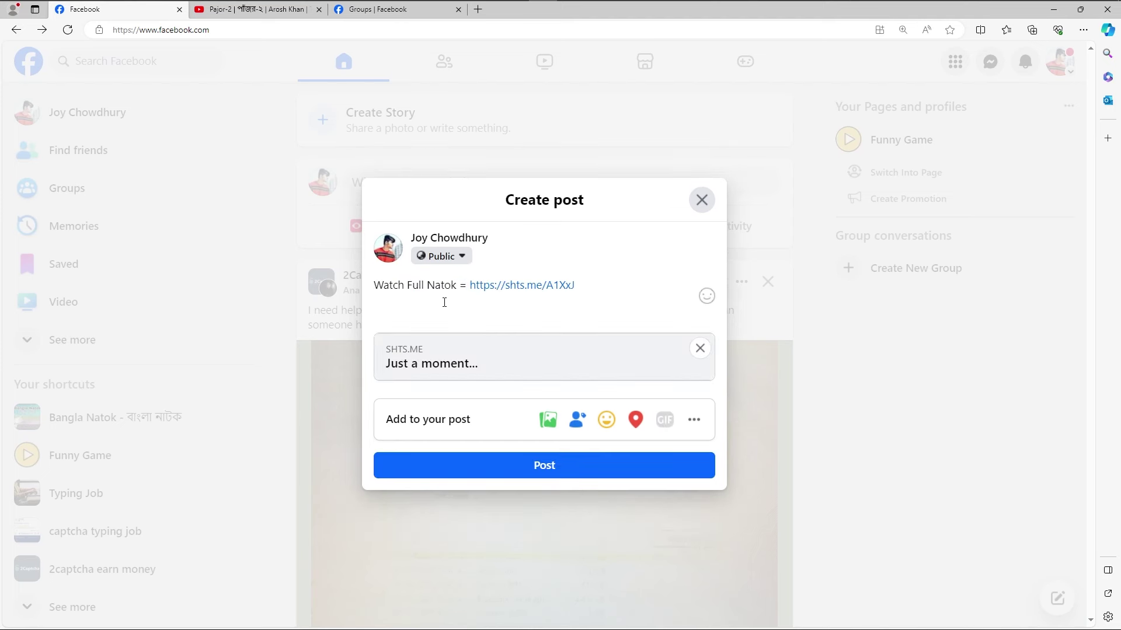
drag(375, 286, 452, 286)
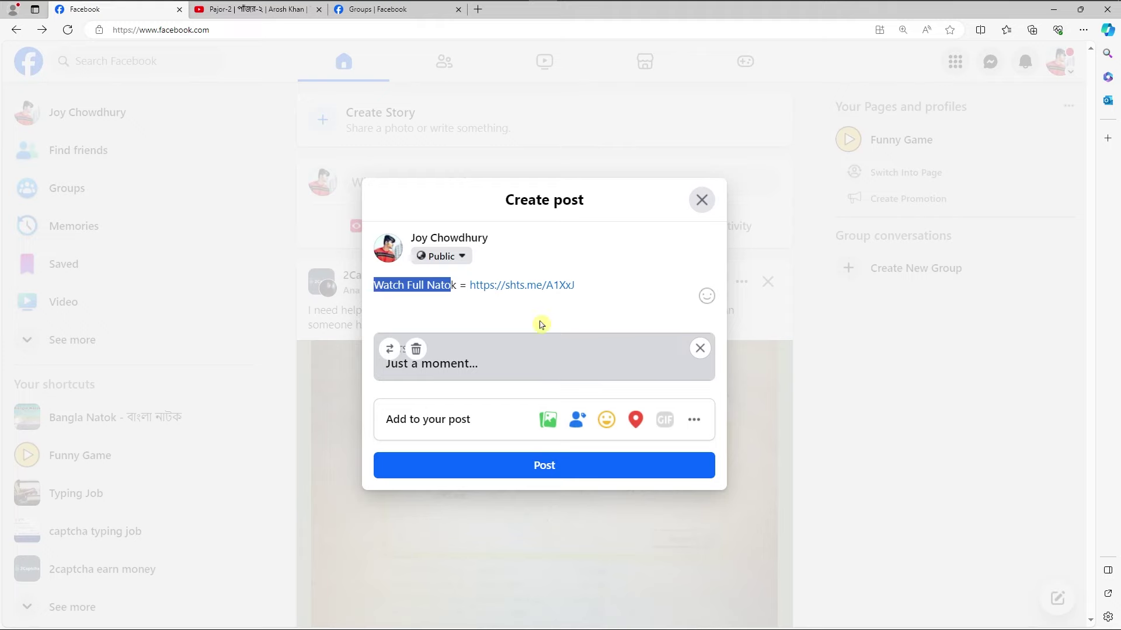
Search the web in a new tab for "youtube thumbnail downloader" and open the Youtube thumbnail Image View and Download site
click(477, 9)
click(420, 80)
right_click(421, 81)
click(453, 177)
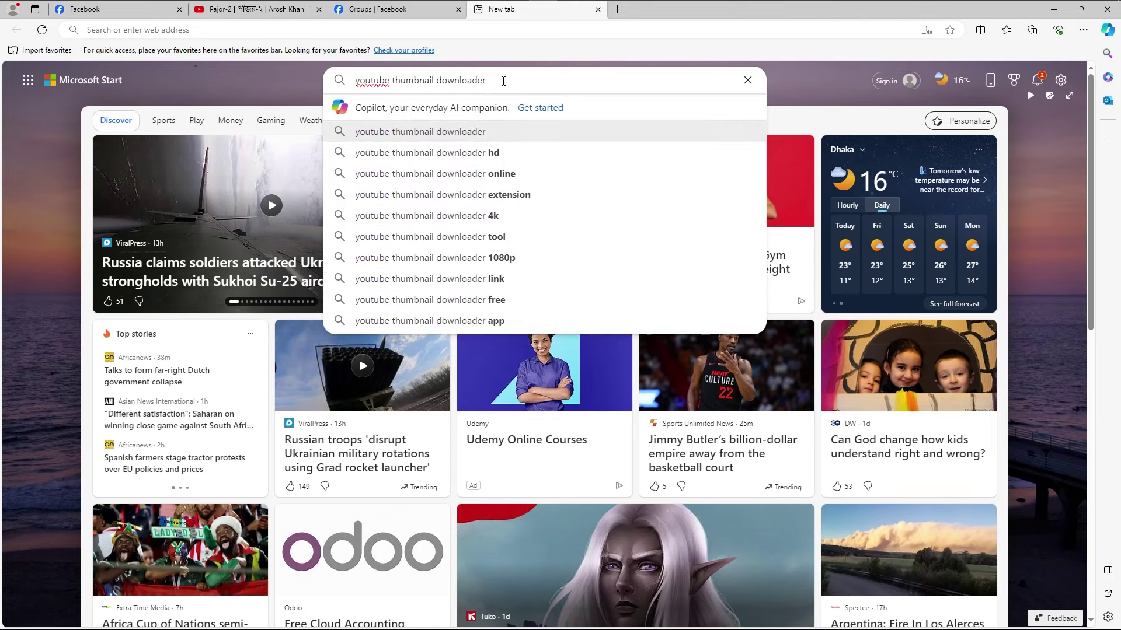
drag(489, 80, 353, 80)
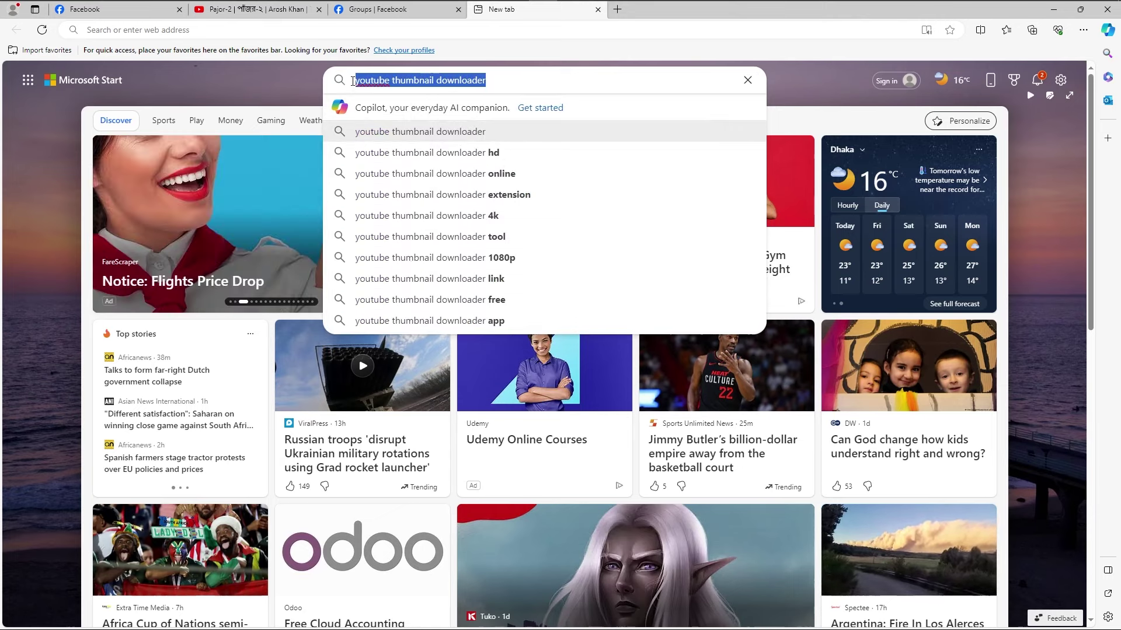
key(Return)
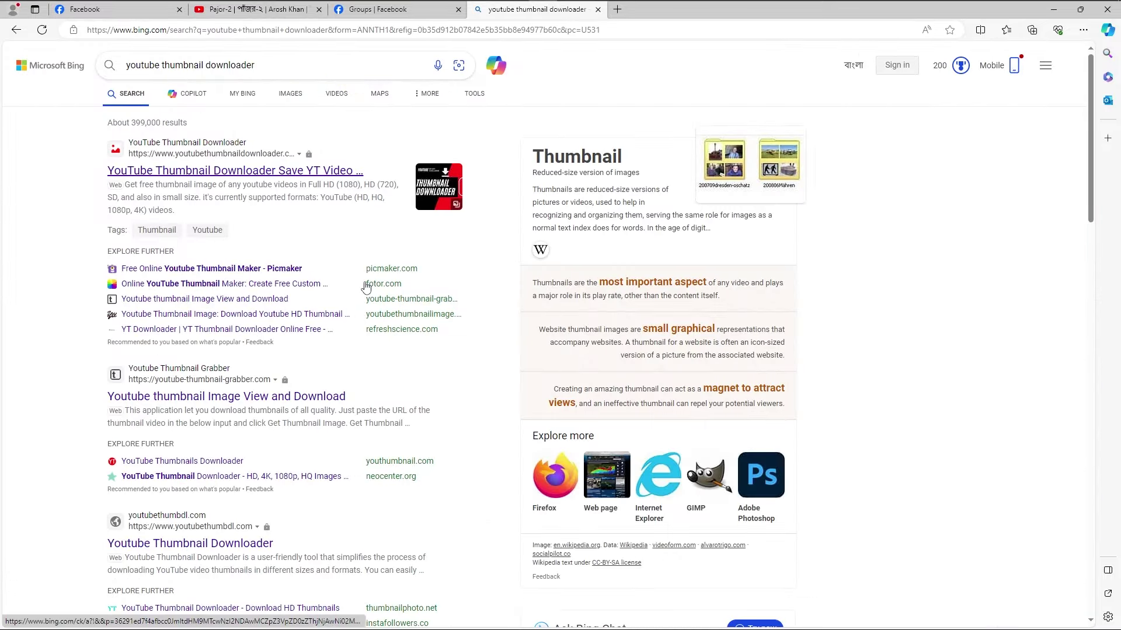
scroll(367, 288, down, 2)
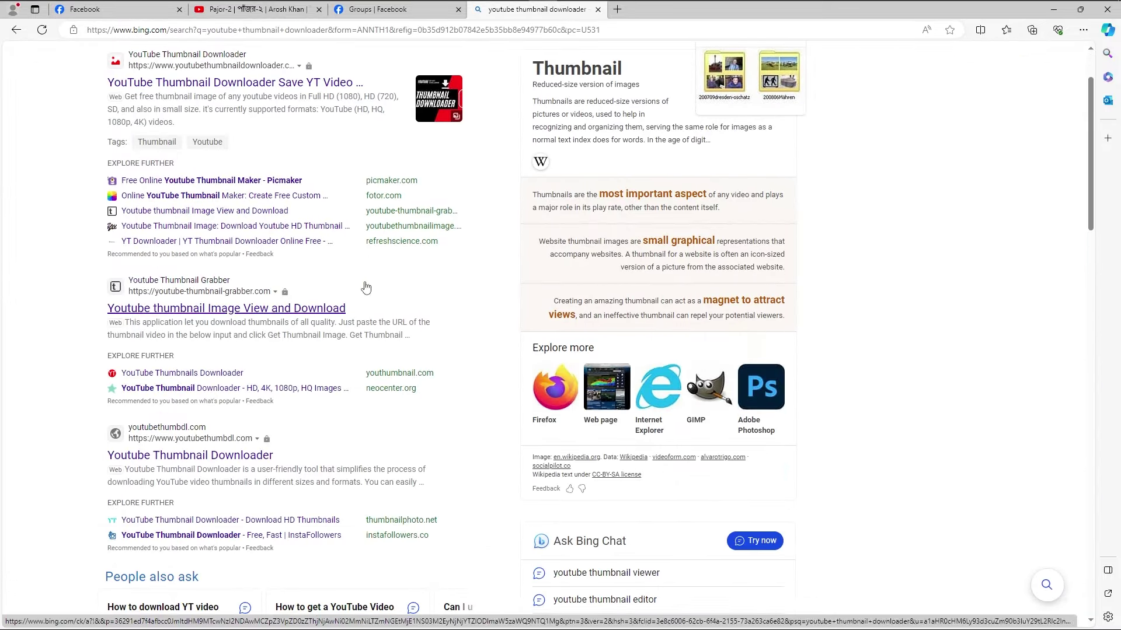
click(252, 310)
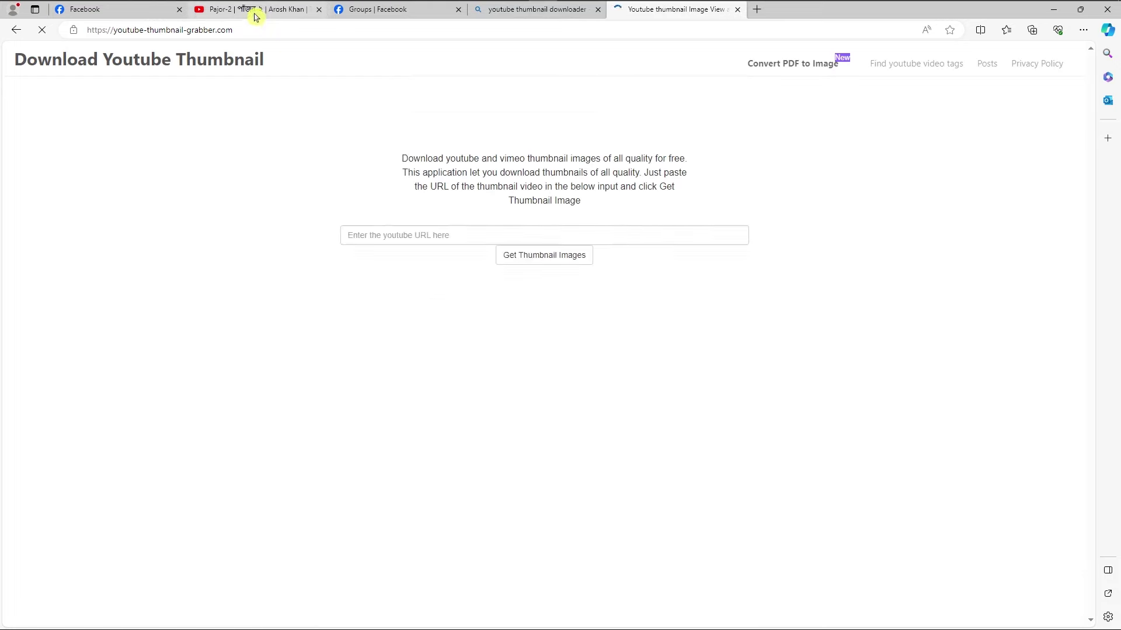
Copy the Pajor-2 video's share link from YouTube again and get its thumbnail images on the thumbnail grabber site
click(295, 17)
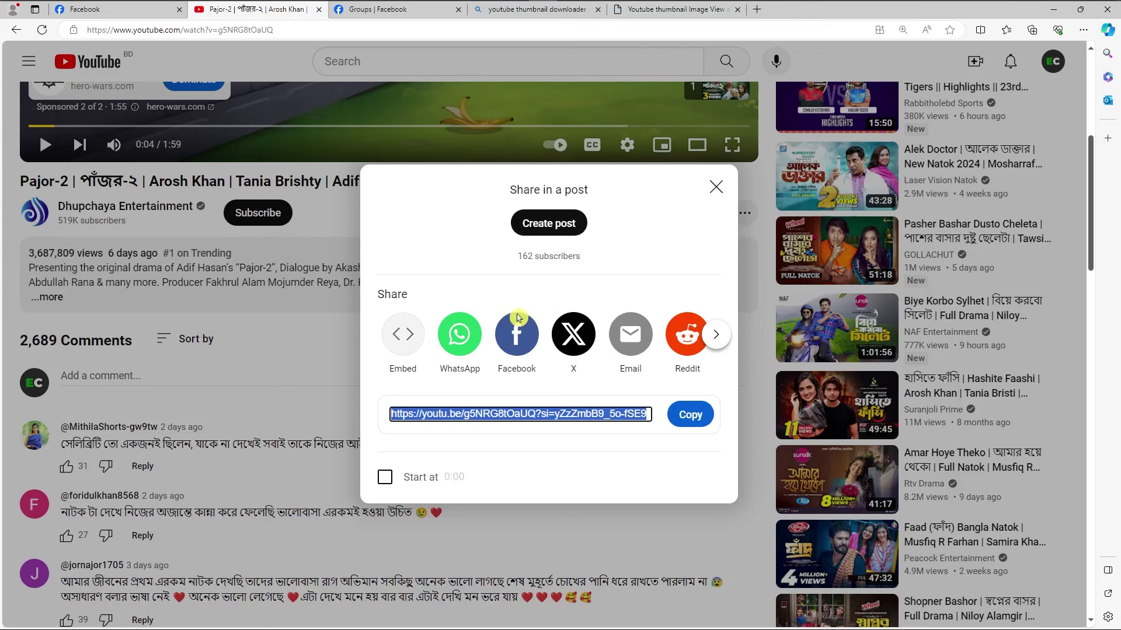
click(691, 416)
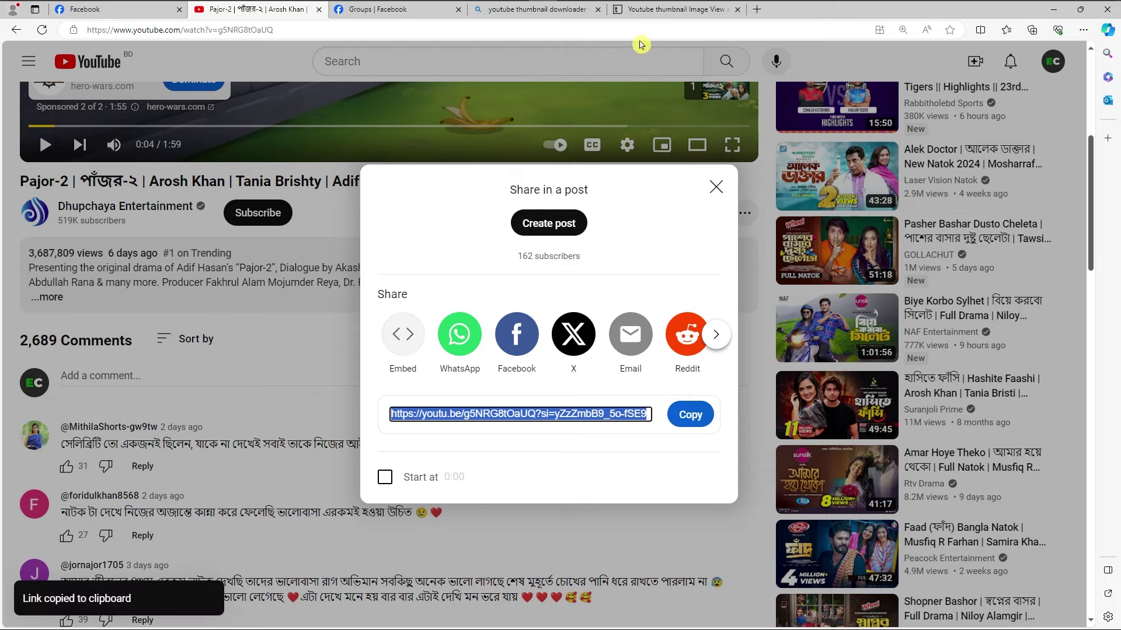
click(641, 10)
click(501, 356)
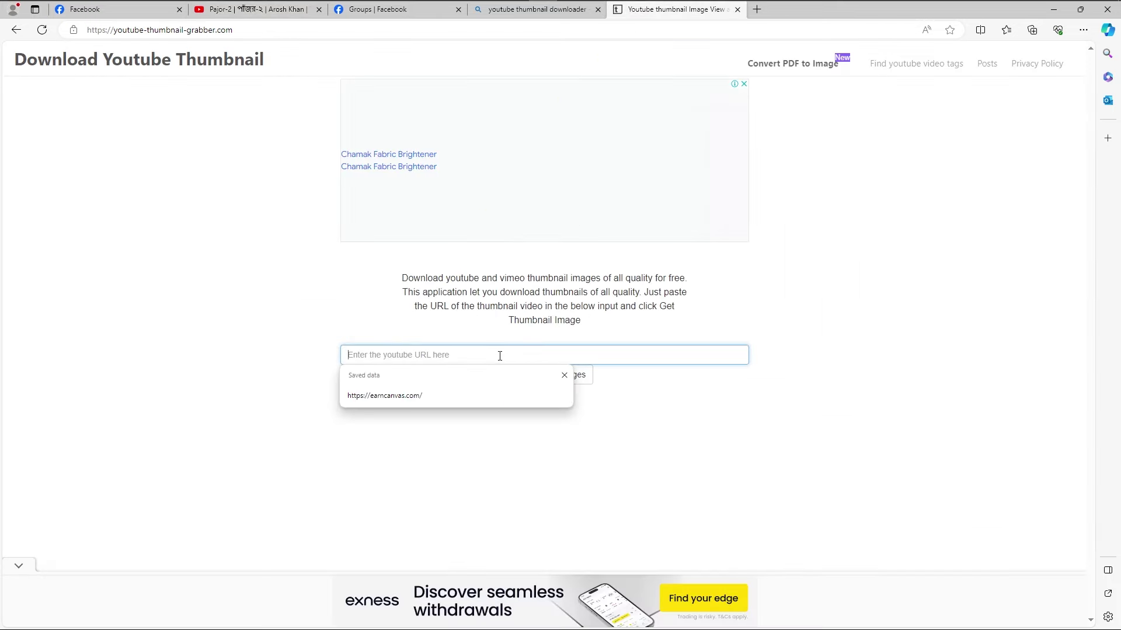
right_click(500, 356)
click(543, 447)
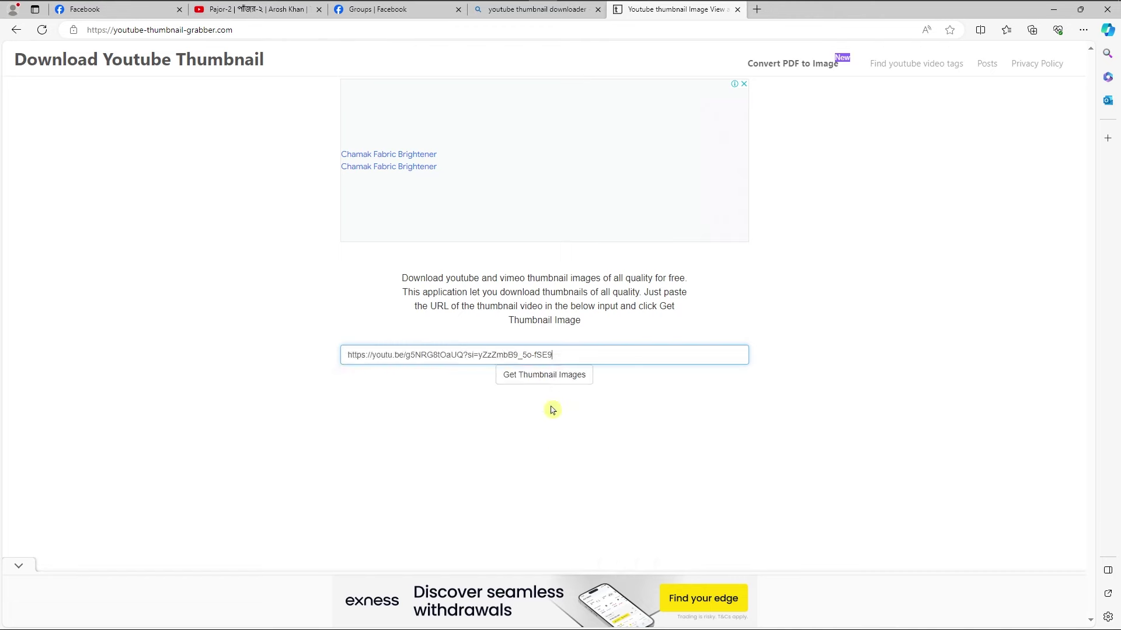
click(544, 376)
Save the video's HD thumbnail image (1280x720) to the computer
scroll(678, 407, down, 2)
scroll(679, 407, down, 4)
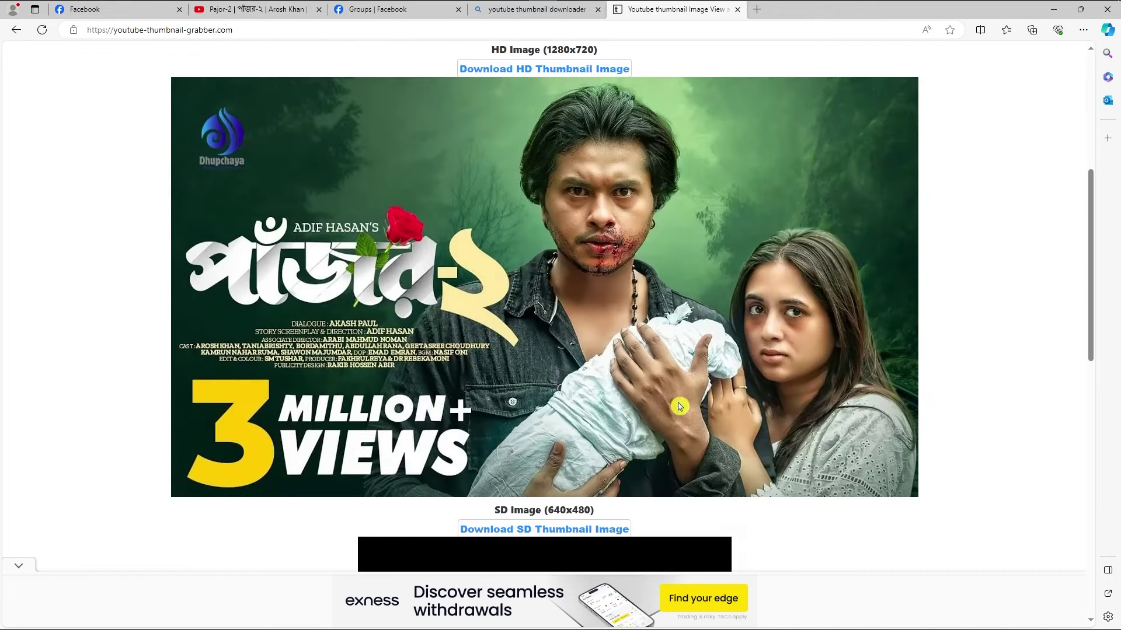
right_click(476, 203)
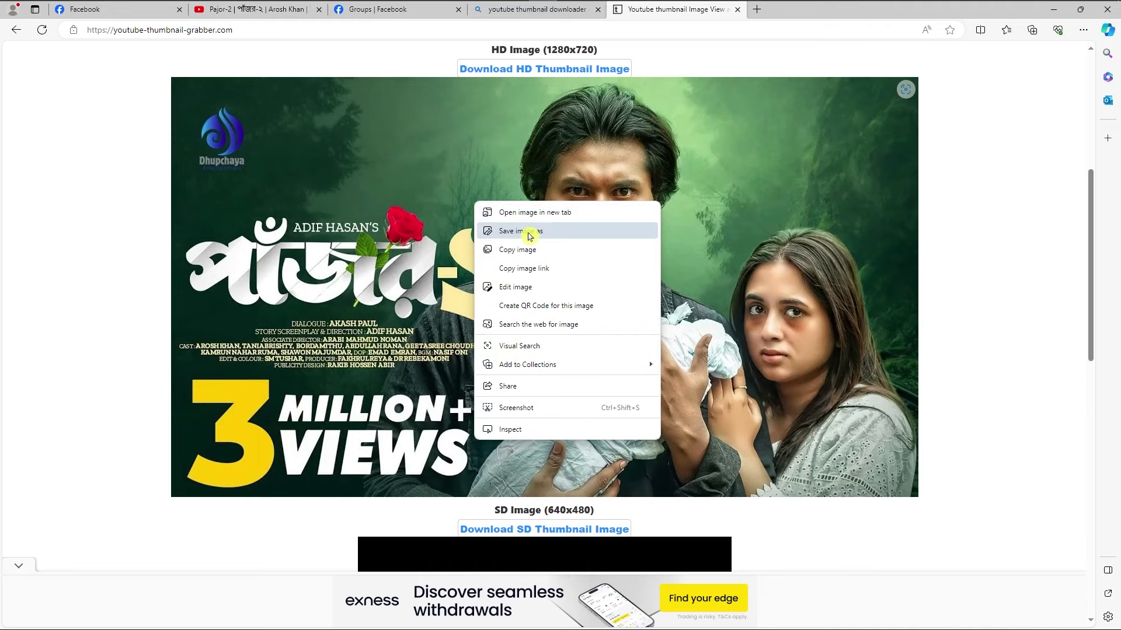
click(529, 233)
Return to the draft Facebook post and remove its SHTS.ME link preview
click(115, 11)
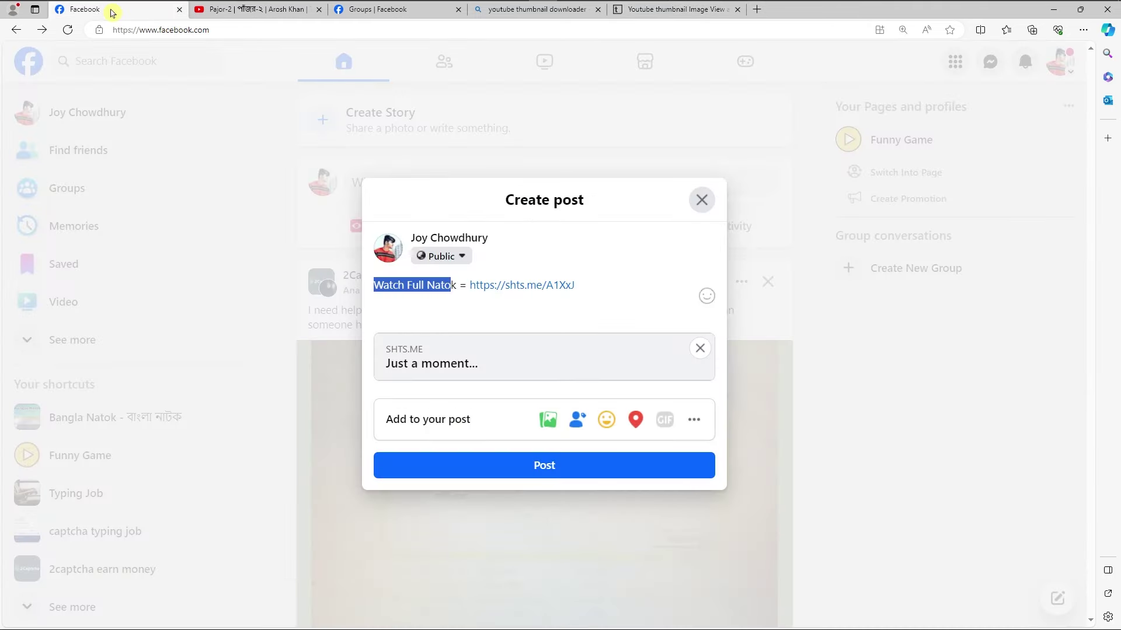
click(700, 347)
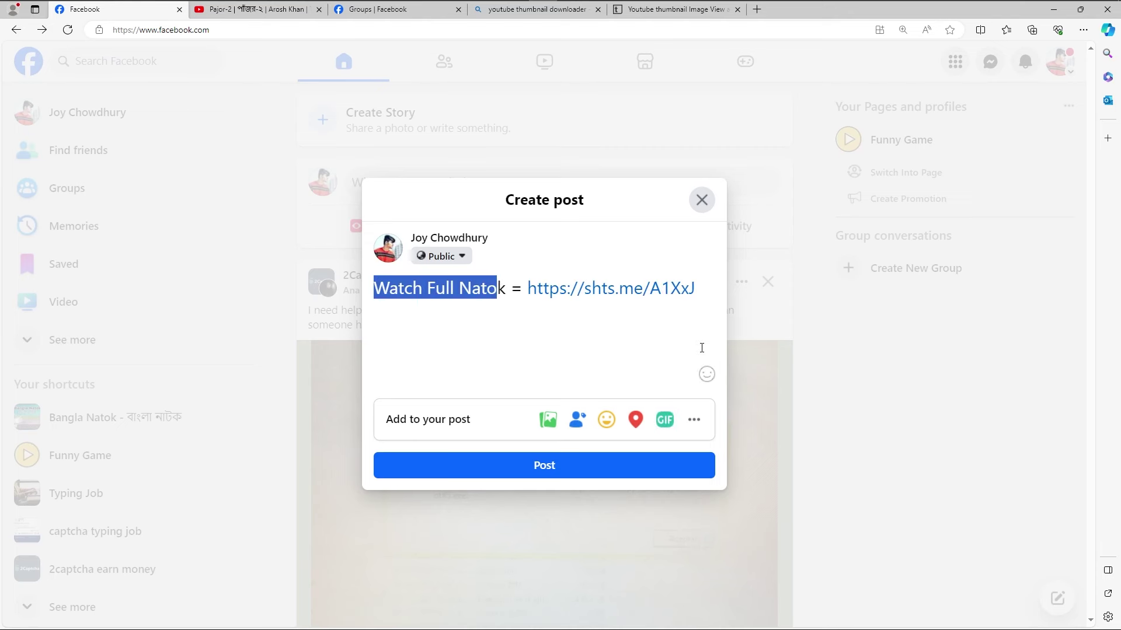
Add the saved Pajor-2 thumbnail image to the draft Facebook post, publish it, and view it in the feed
click(548, 419)
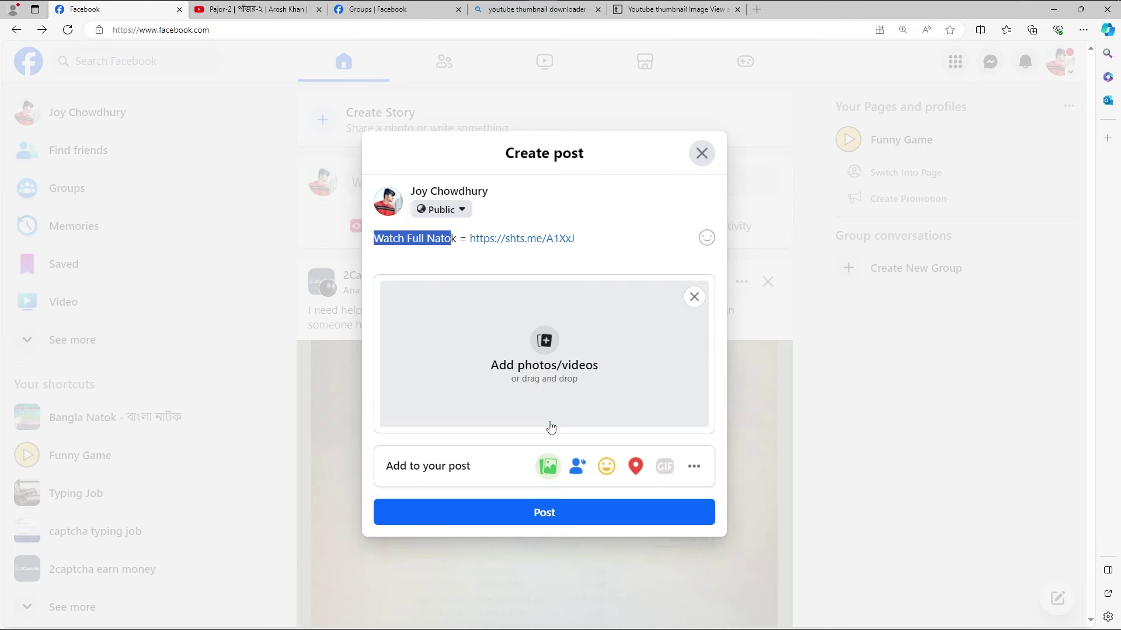
key(ctrl+v)
click(623, 203)
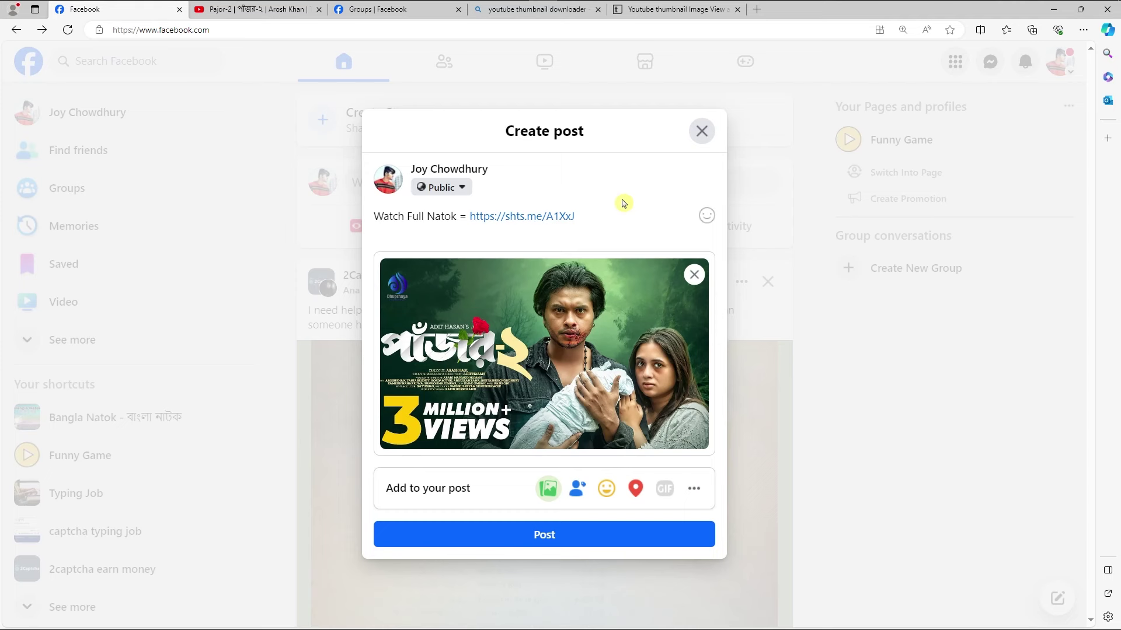
click(565, 536)
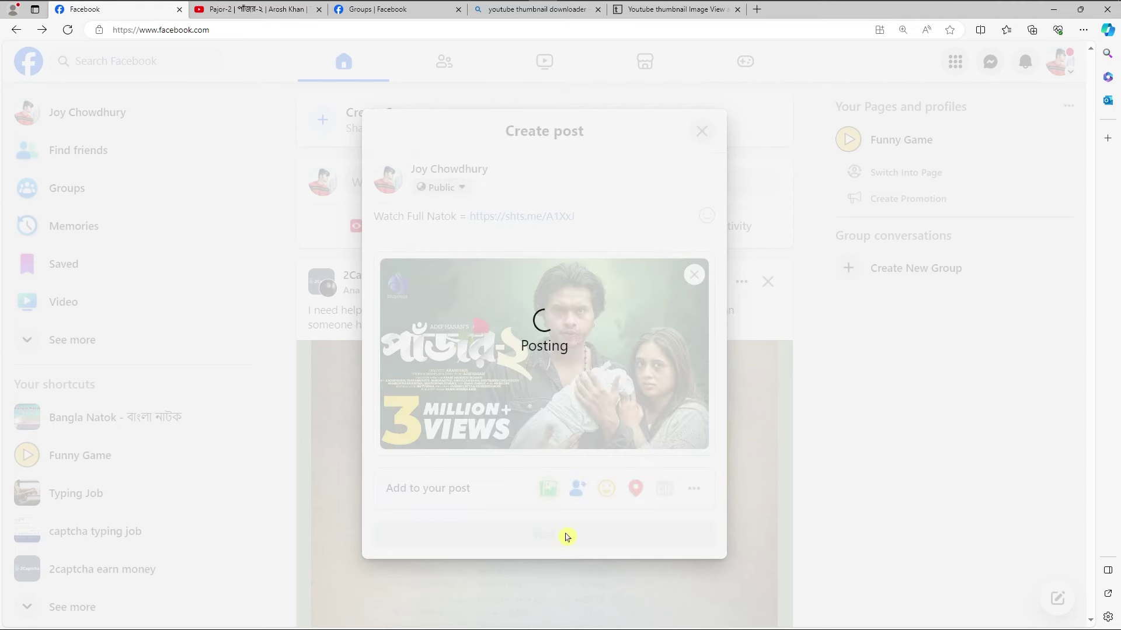
scroll(598, 442, down, 3)
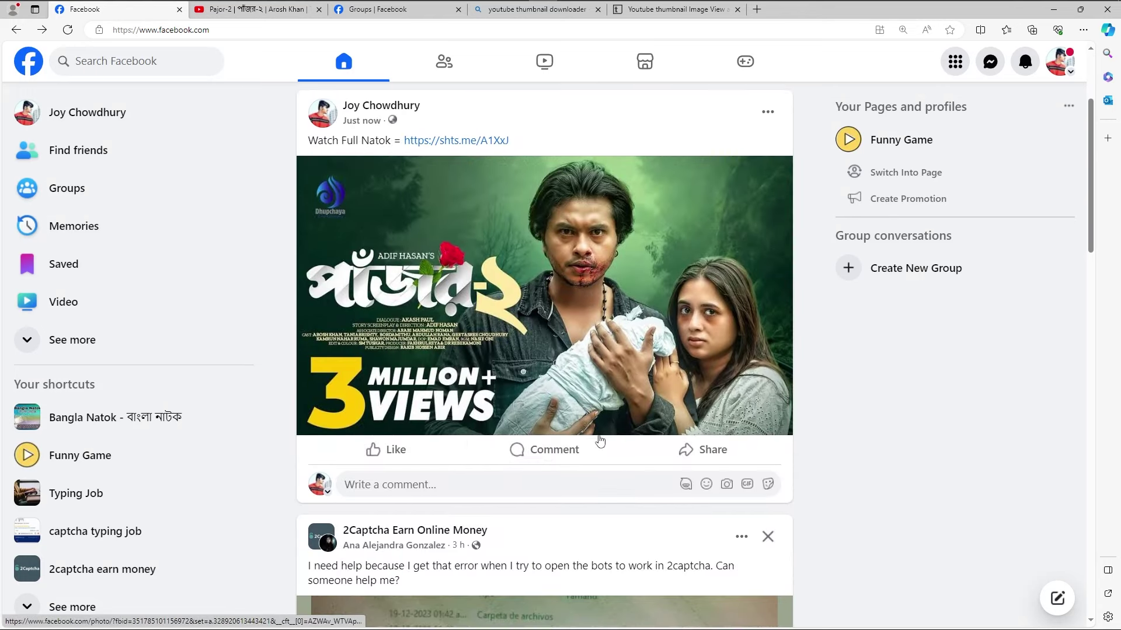
scroll(599, 441, up, 1)
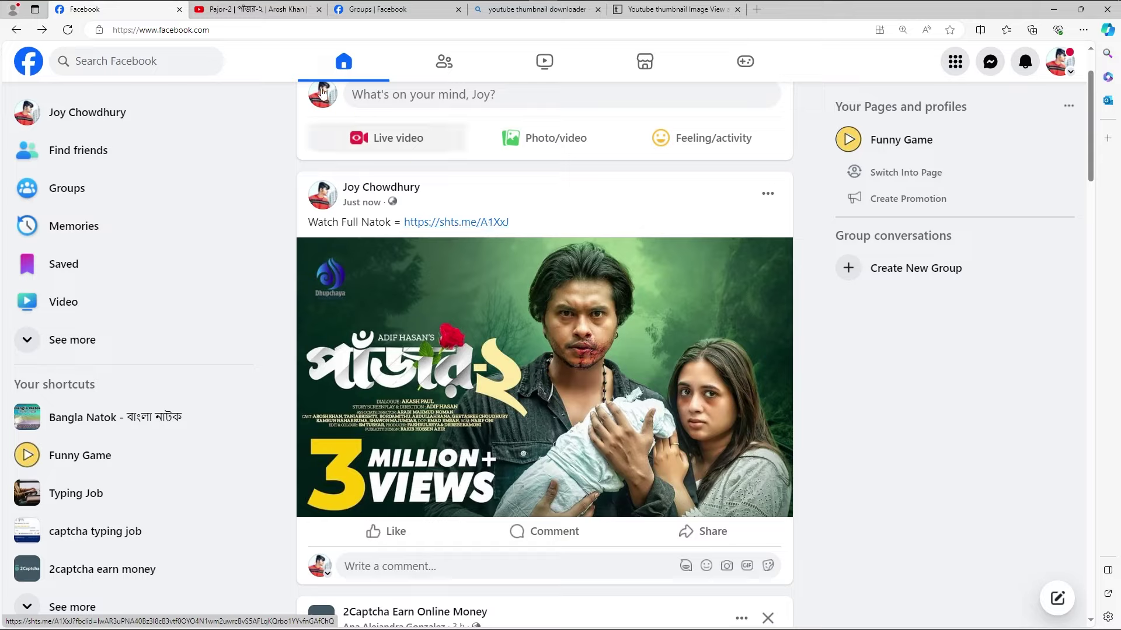
Close the share dialog on the YouTube video page, then revisit the published Facebook post and the Facebook Groups page
click(250, 10)
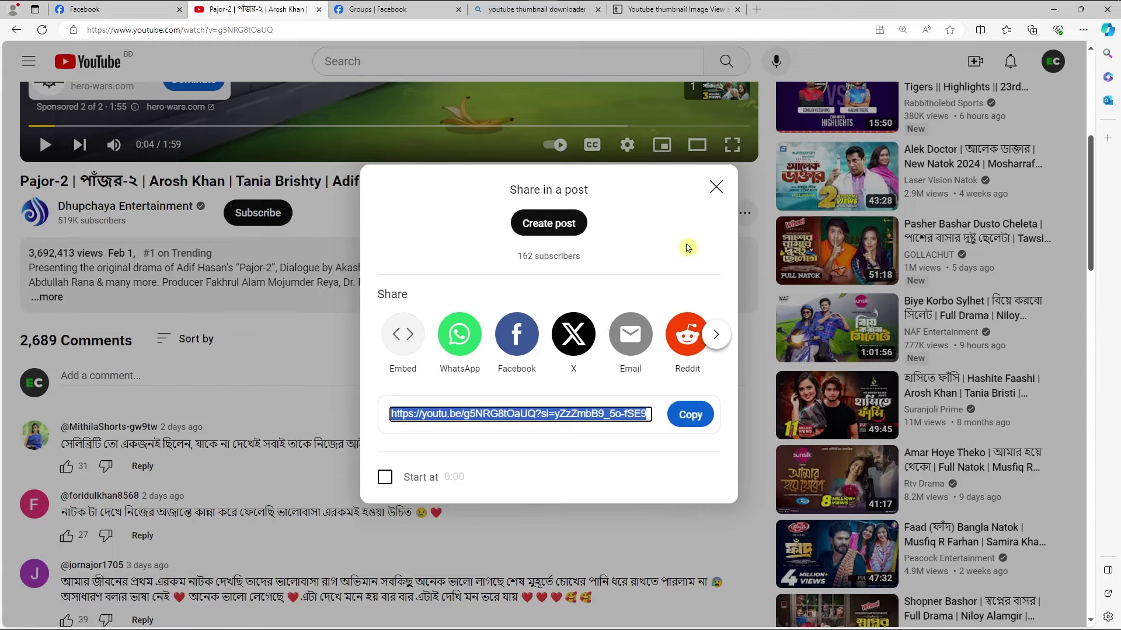
click(716, 187)
scroll(458, 259, up, 6)
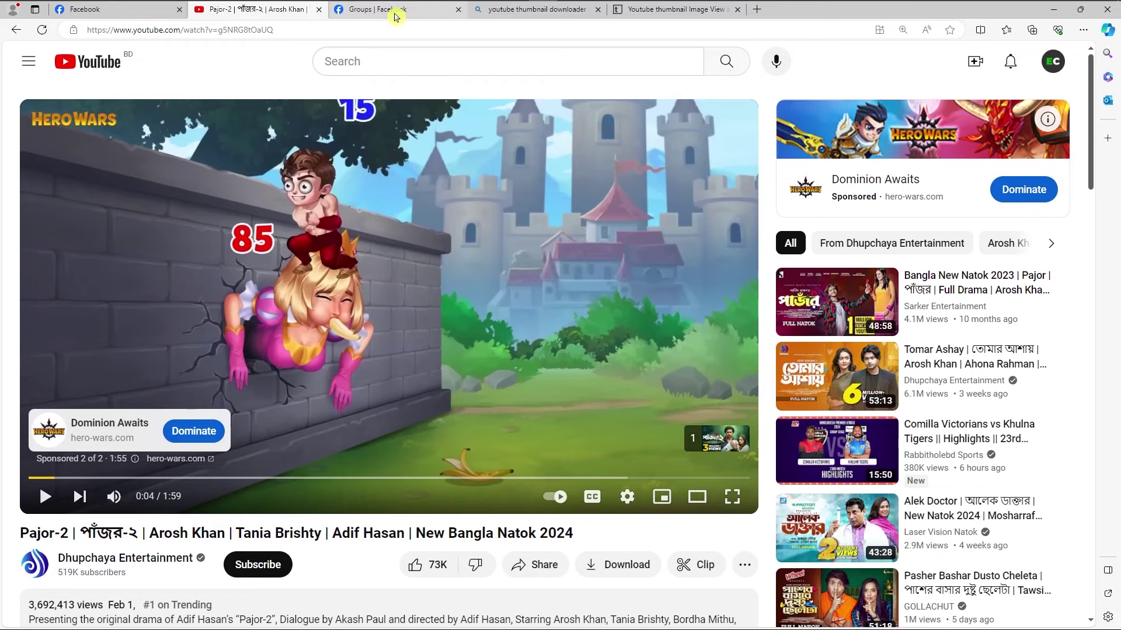
click(142, 13)
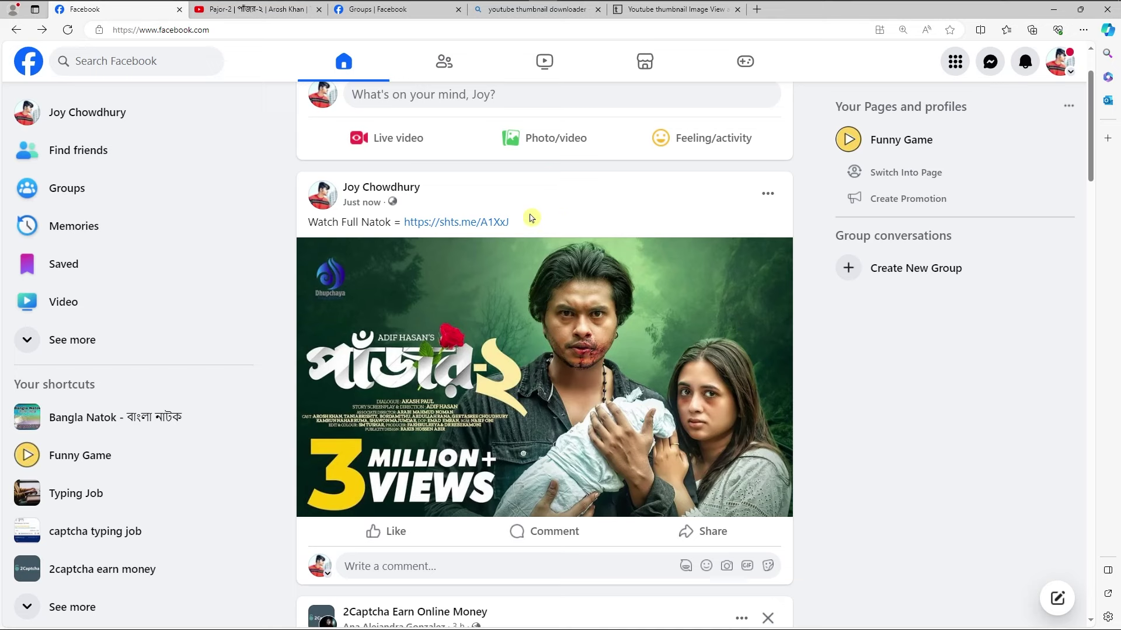
click(398, 10)
mouse_move(793, 380)
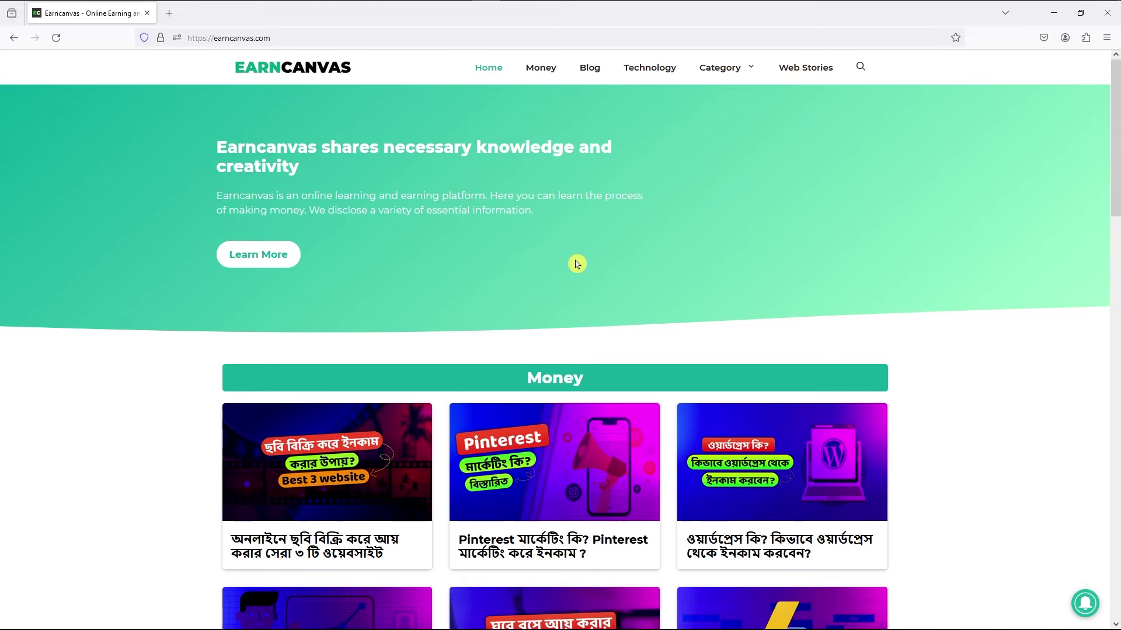
Look through the Money and Blog article sections on the Earncanvas home page in Firefox
scroll(576, 264, down, 3)
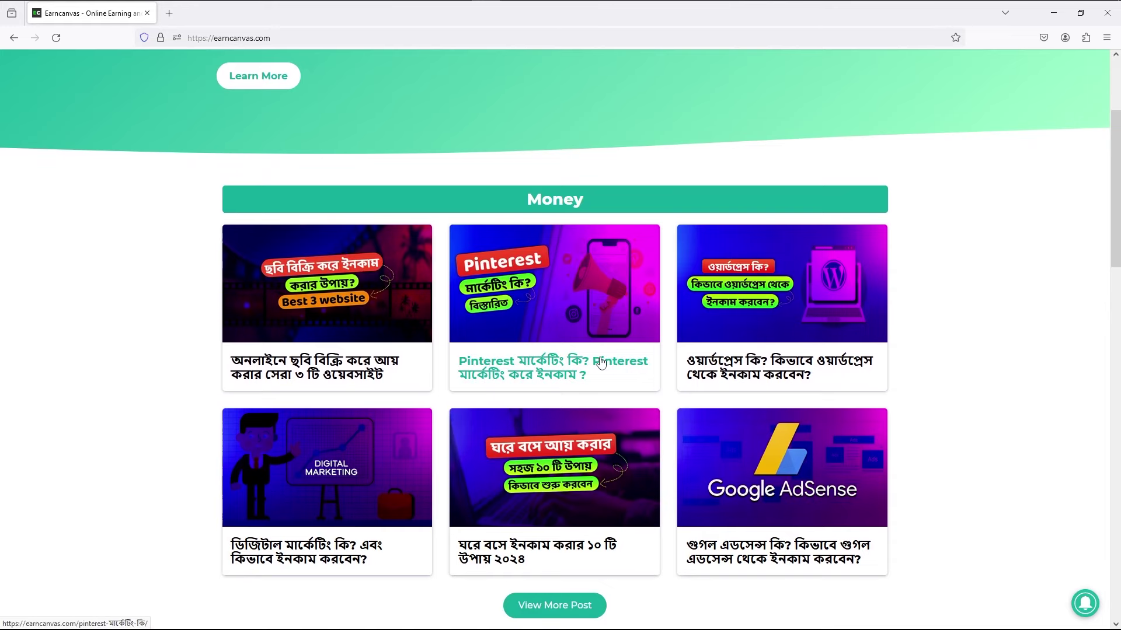
scroll(600, 362, down, 2)
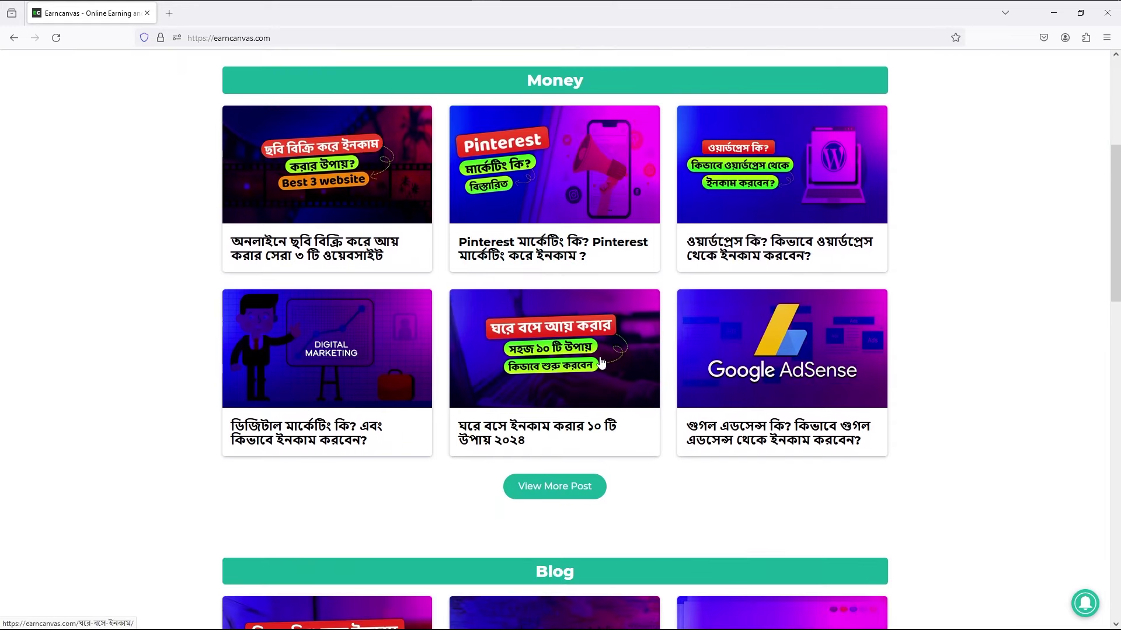
scroll(566, 363, up, 1)
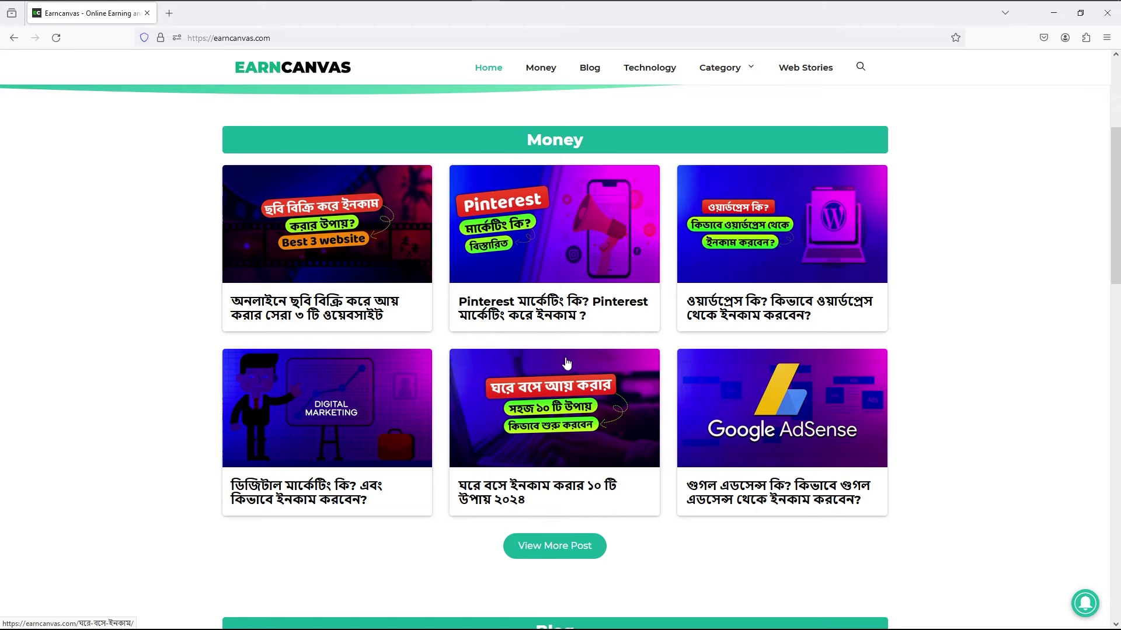
scroll(566, 363, down, 5)
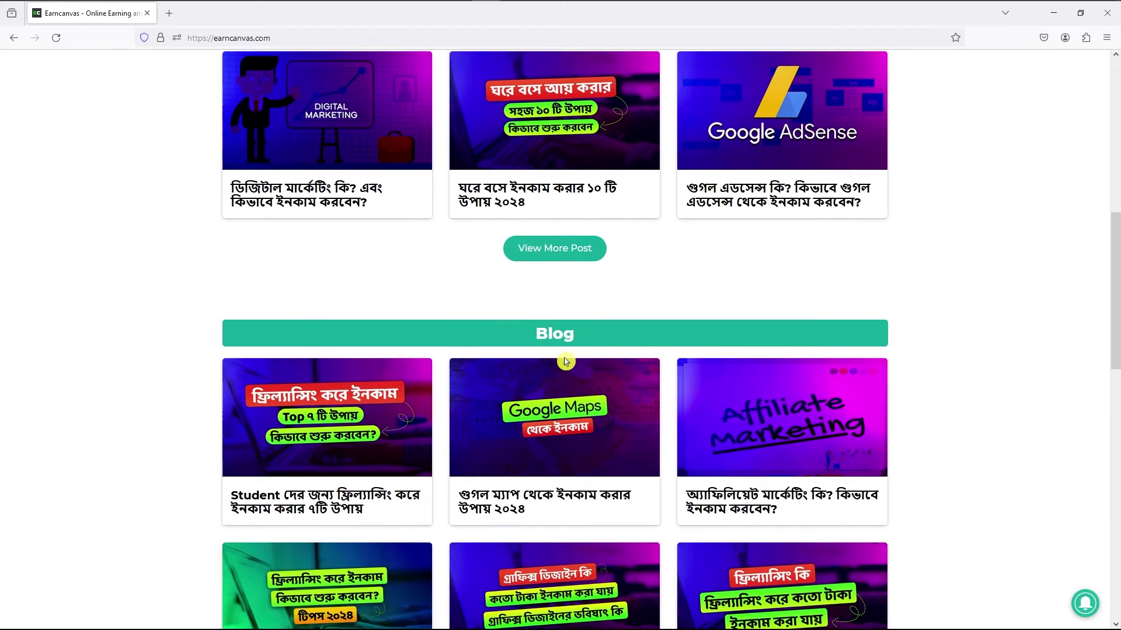
scroll(565, 362, down, 3)
scroll(564, 363, up, 8)
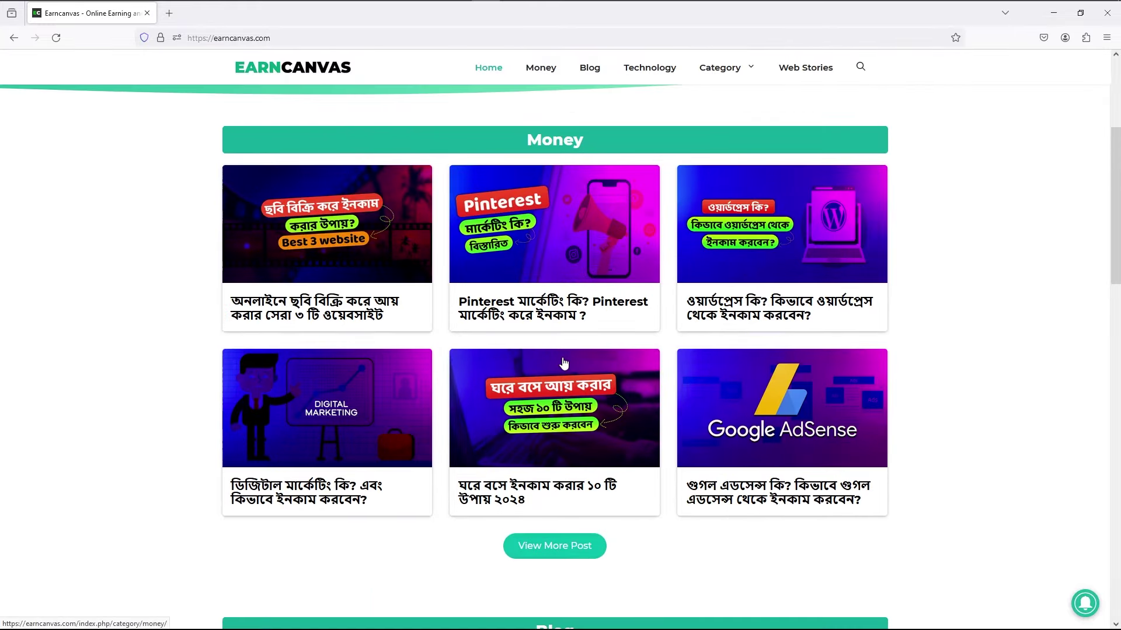
scroll(564, 363, up, 4)
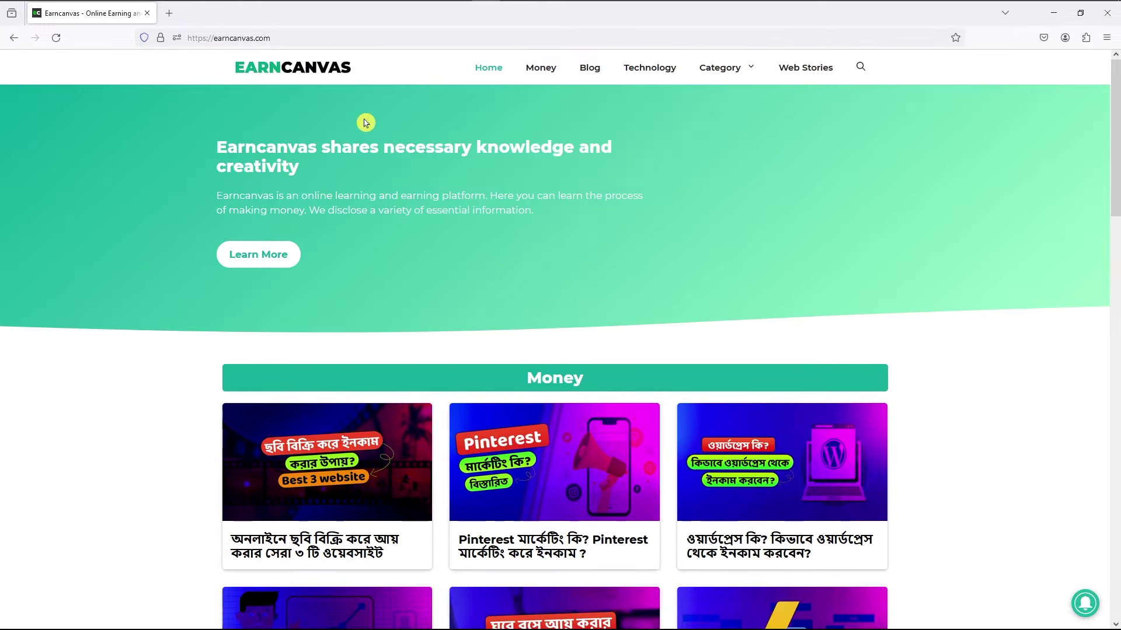
Search the web for "earncanvas" in a new tab, open the Earncanvas site and browse its articles
click(168, 12)
right_click(448, 331)
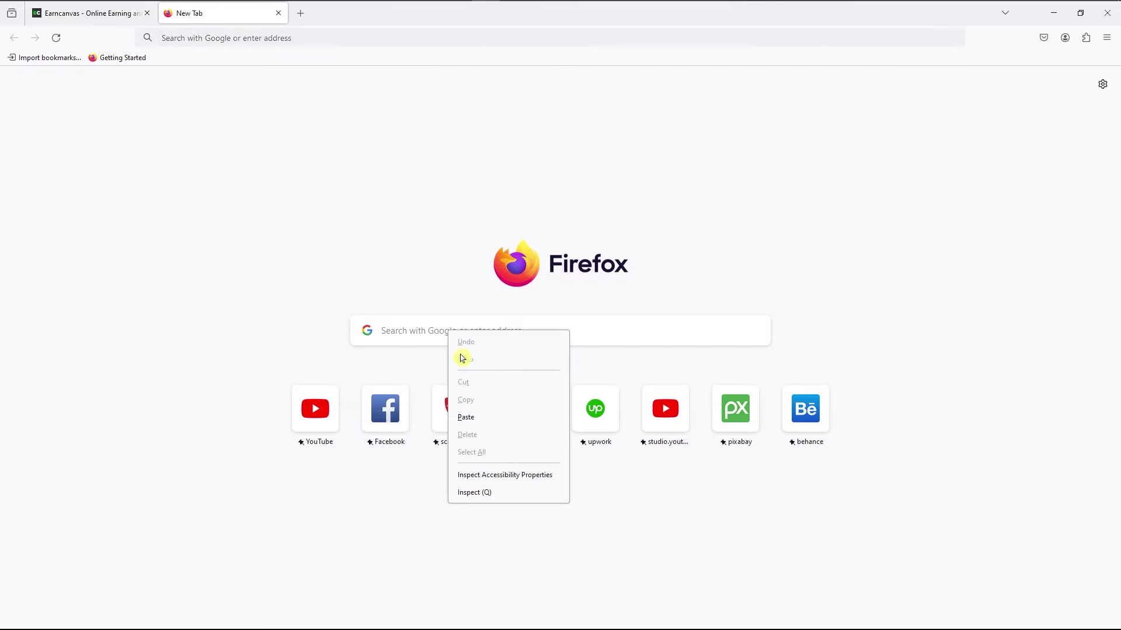
click(480, 418)
click(233, 36)
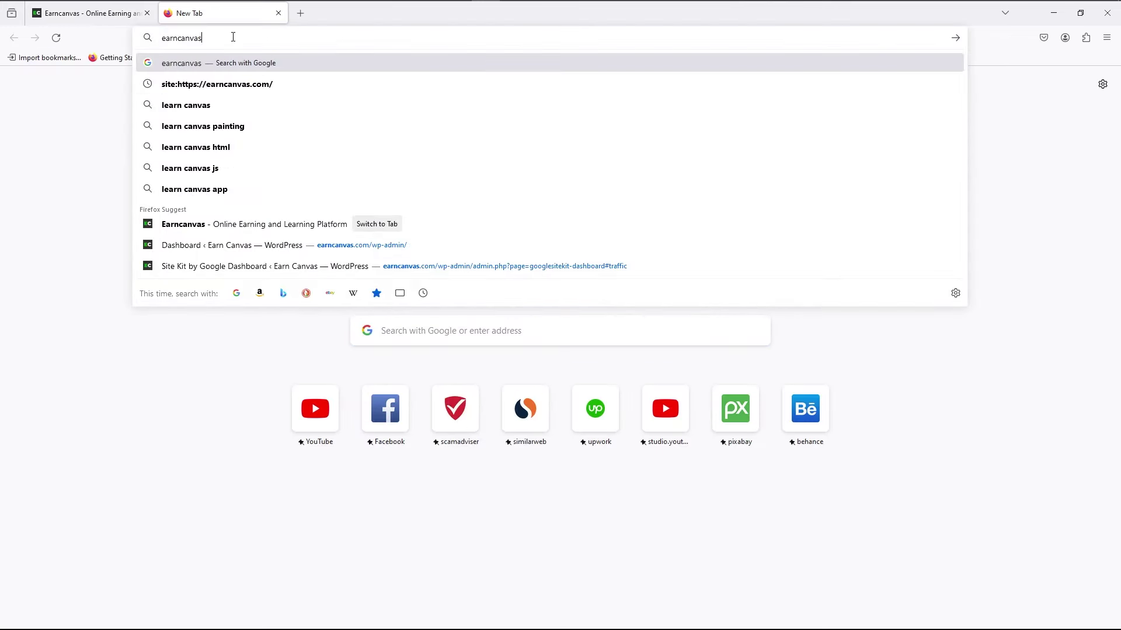
key(Return)
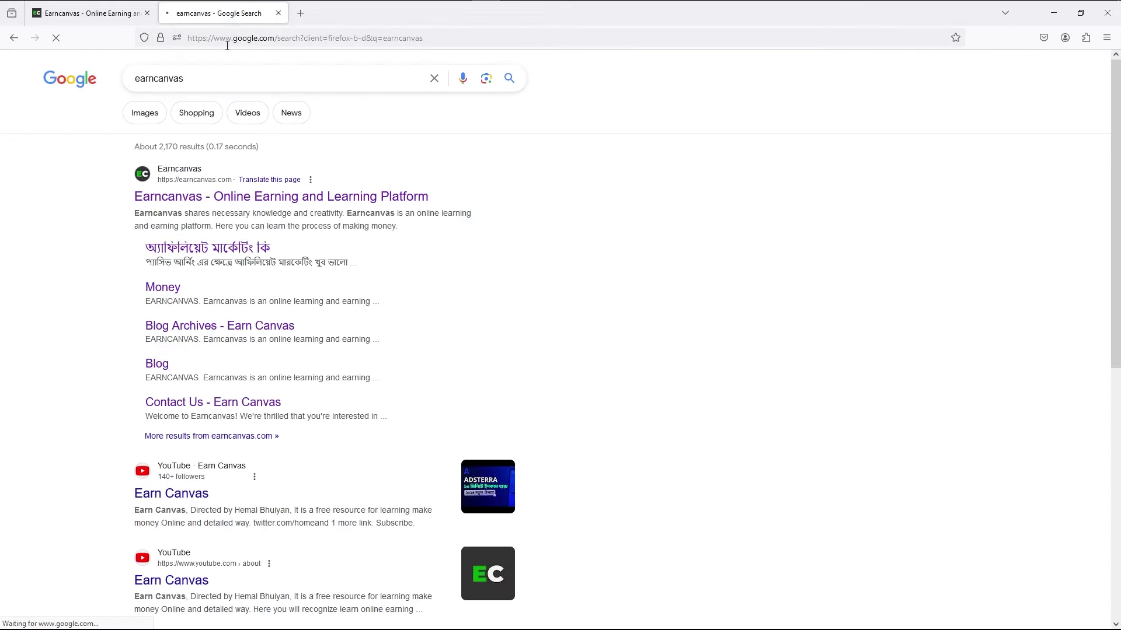
click(290, 197)
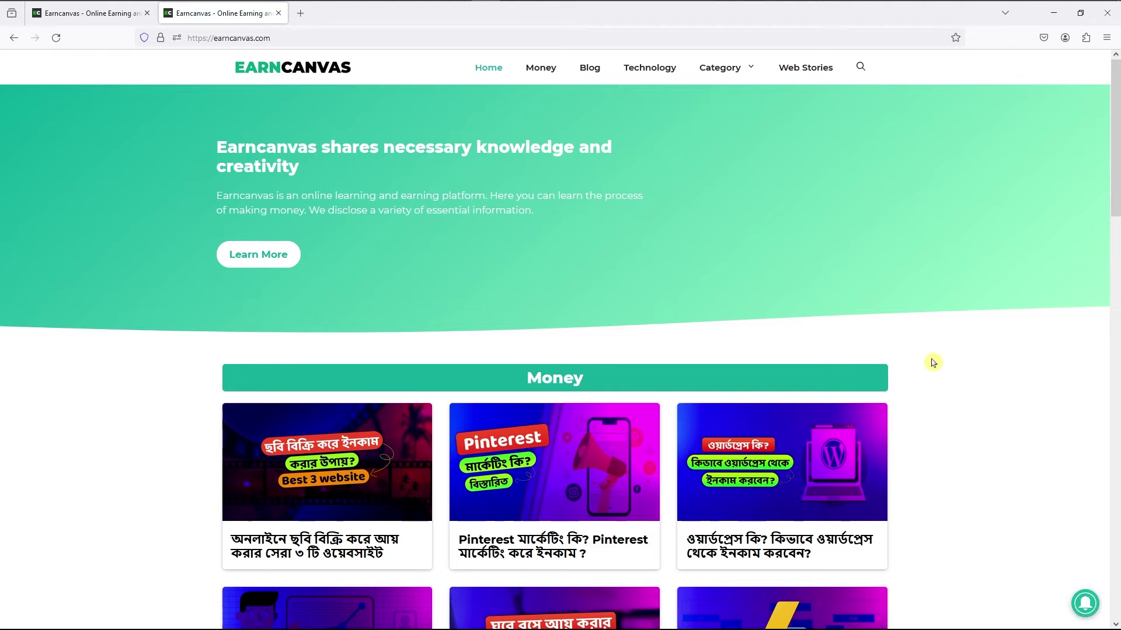
scroll(934, 364, down, 2)
scroll(934, 365, down, 3)
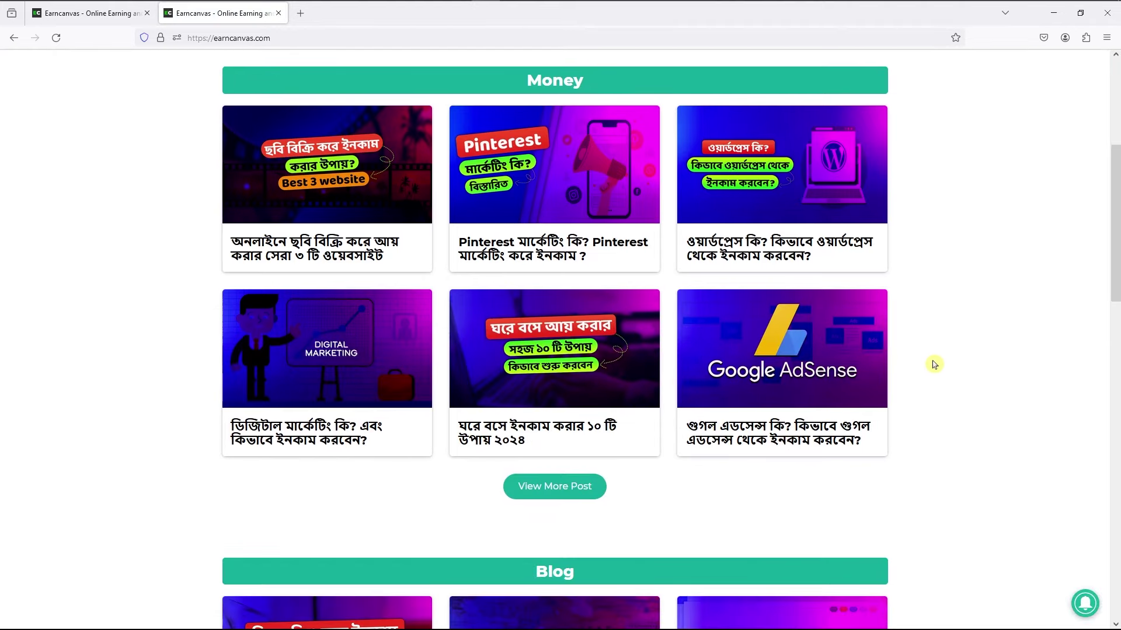
scroll(934, 365, down, 5)
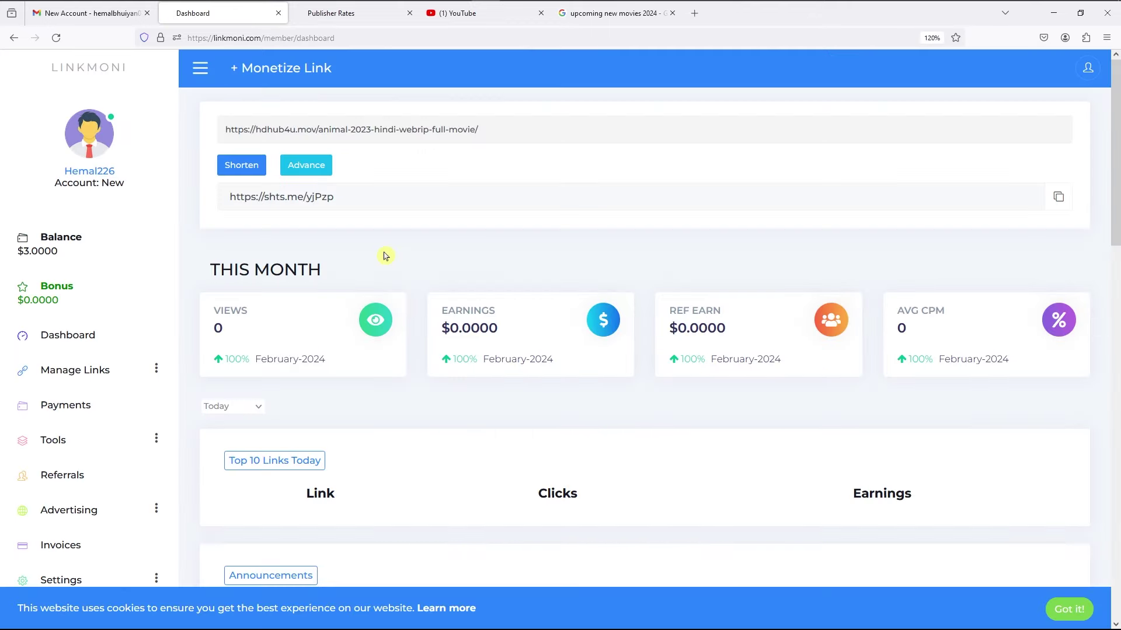
Review the LinkMoni dashboard, then open the payments page and check the withdrawal balance section and payment status explanations
scroll(385, 256, down, 3)
scroll(385, 256, up, 3)
click(74, 410)
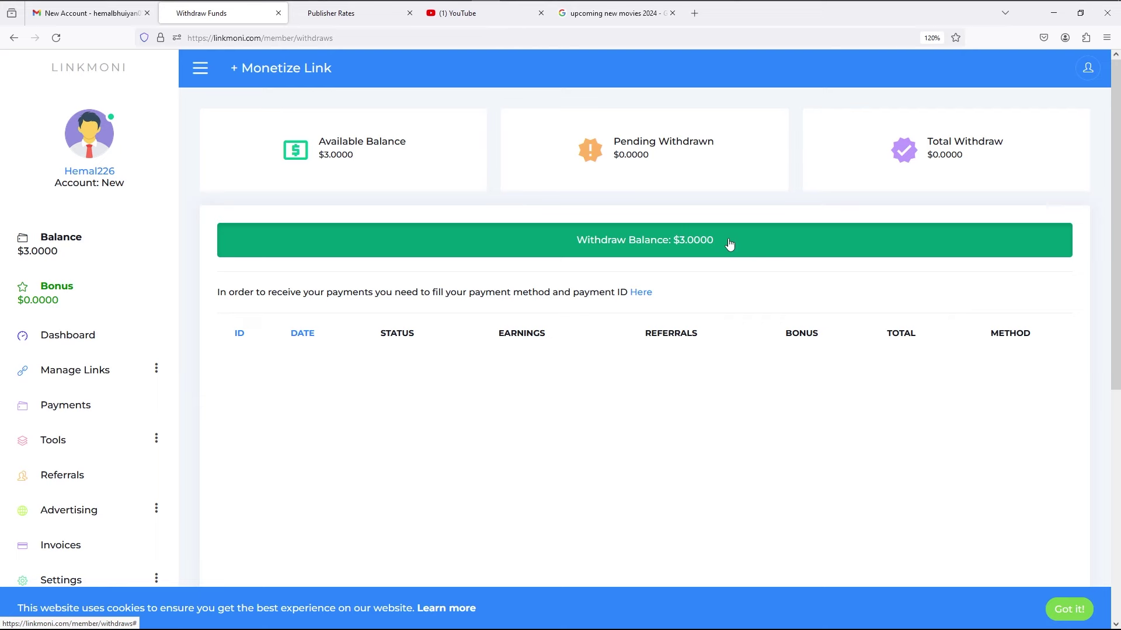
scroll(197, 376, down, 5)
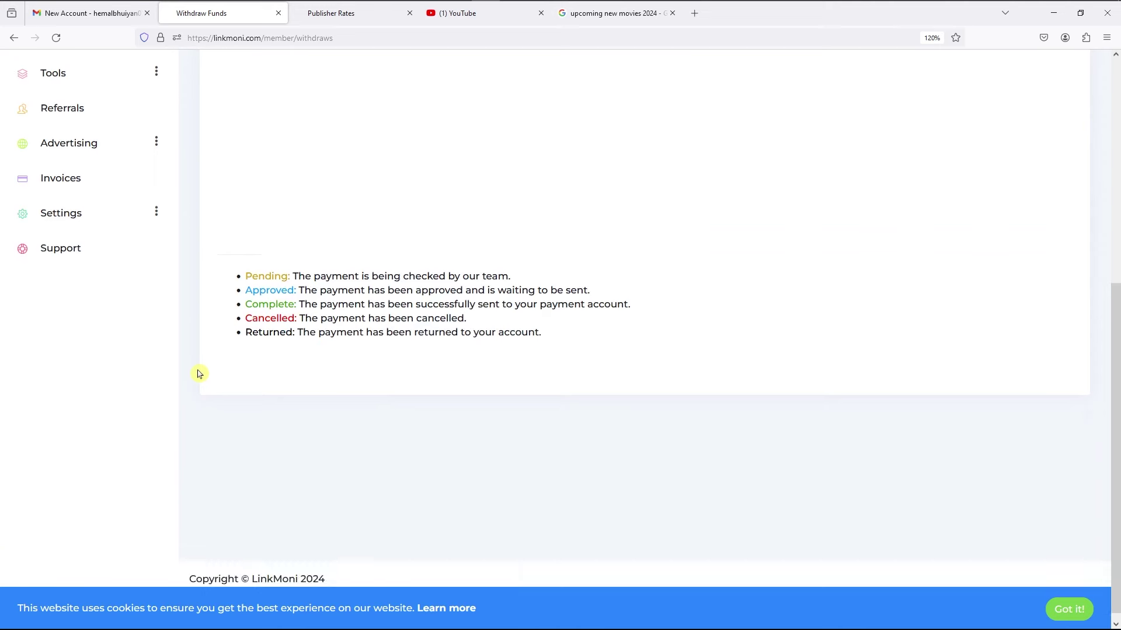
scroll(198, 375, up, 2)
Open the LinkMoni profile settings and go to the Billing Address form
click(88, 365)
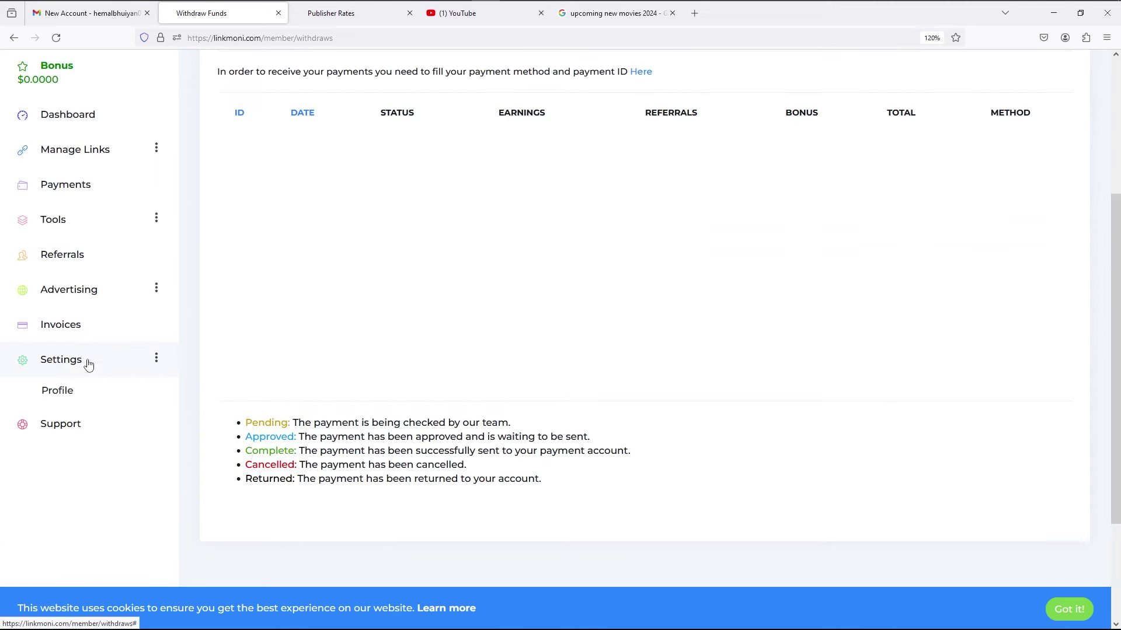
click(56, 391)
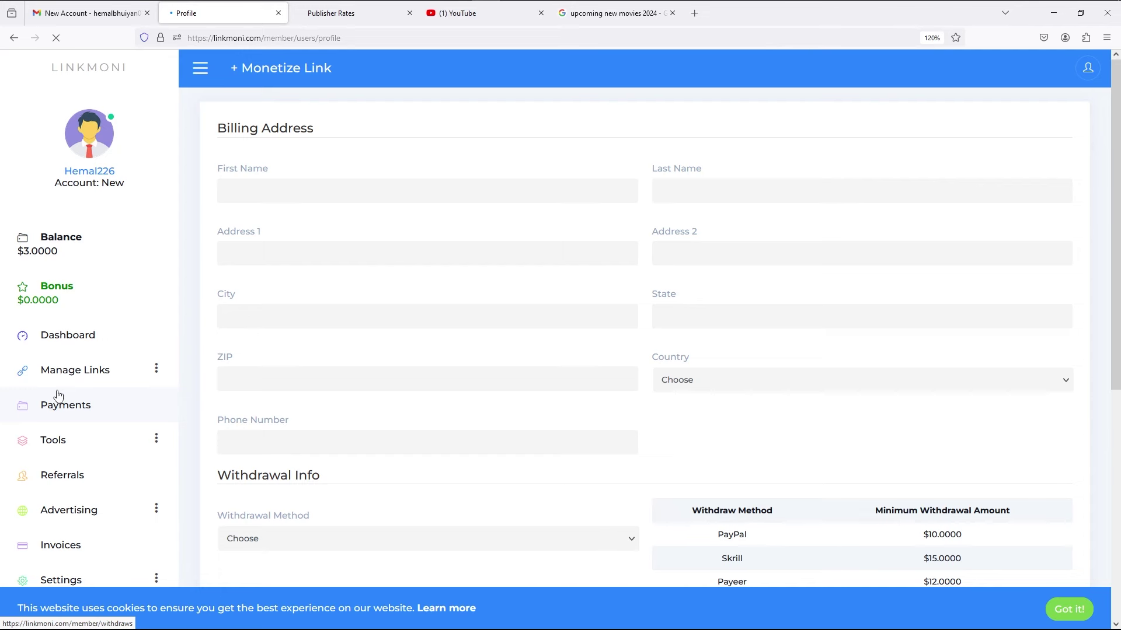
drag(318, 132, 218, 123)
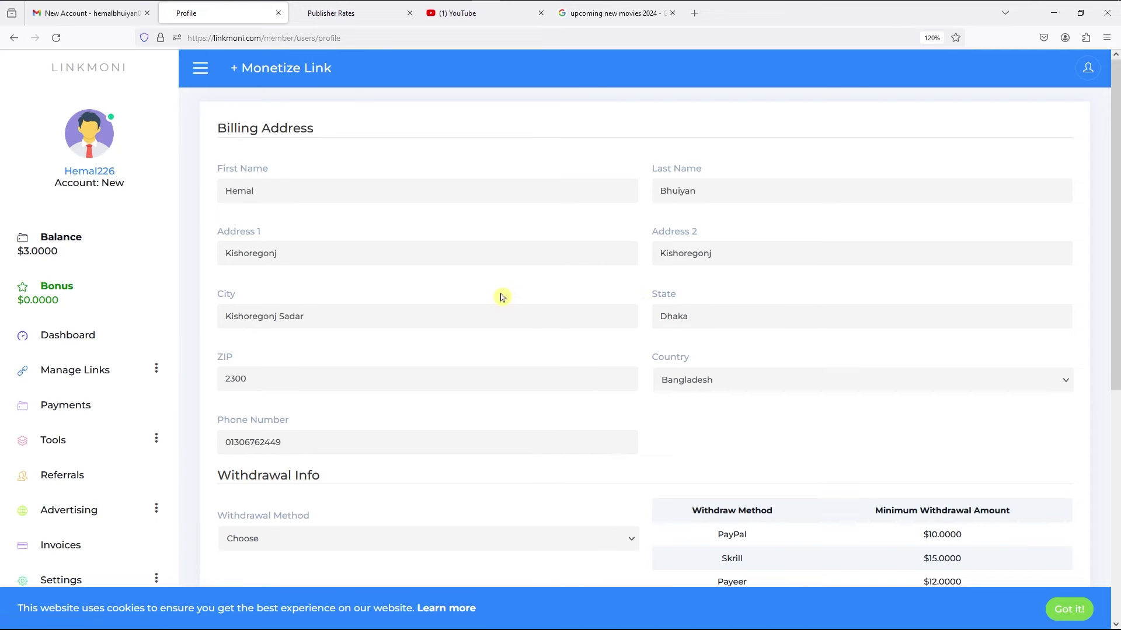
Check the first name, last name and remaining billing address fields of the profile form
double_click(295, 186)
click(667, 191)
double_click(666, 190)
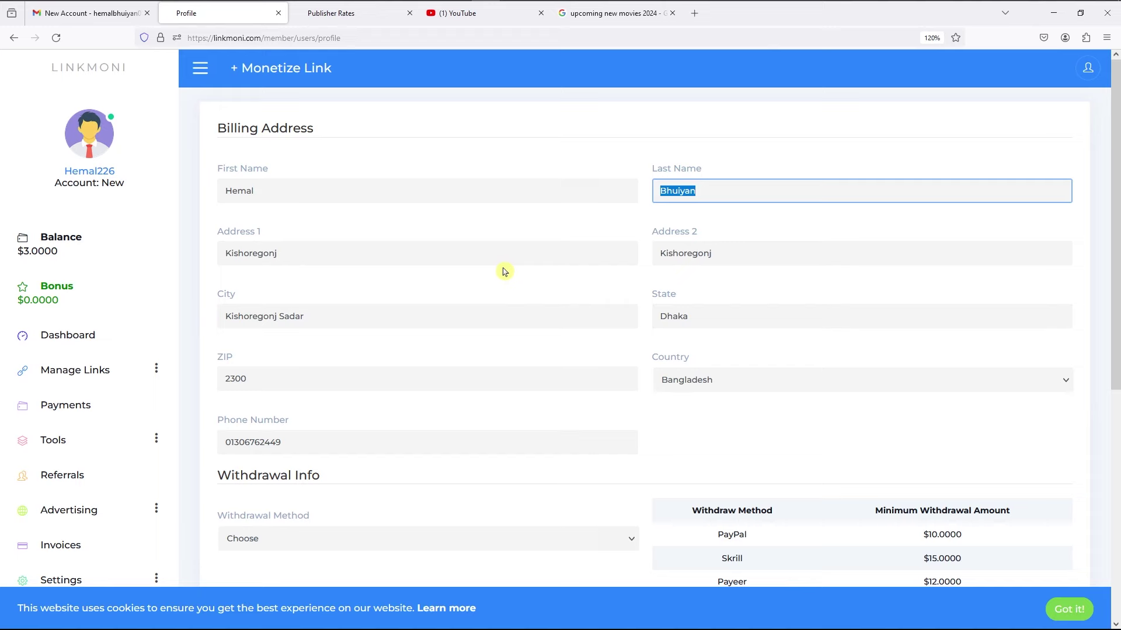
scroll(503, 272, down, 2)
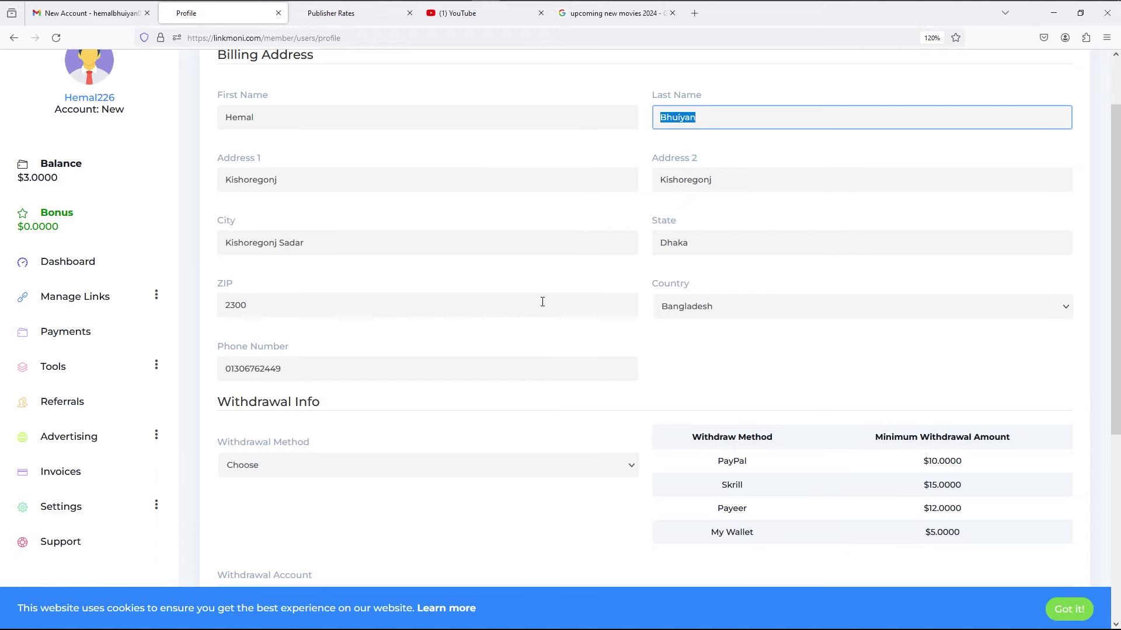
scroll(542, 302, down, 2)
scroll(542, 301, up, 4)
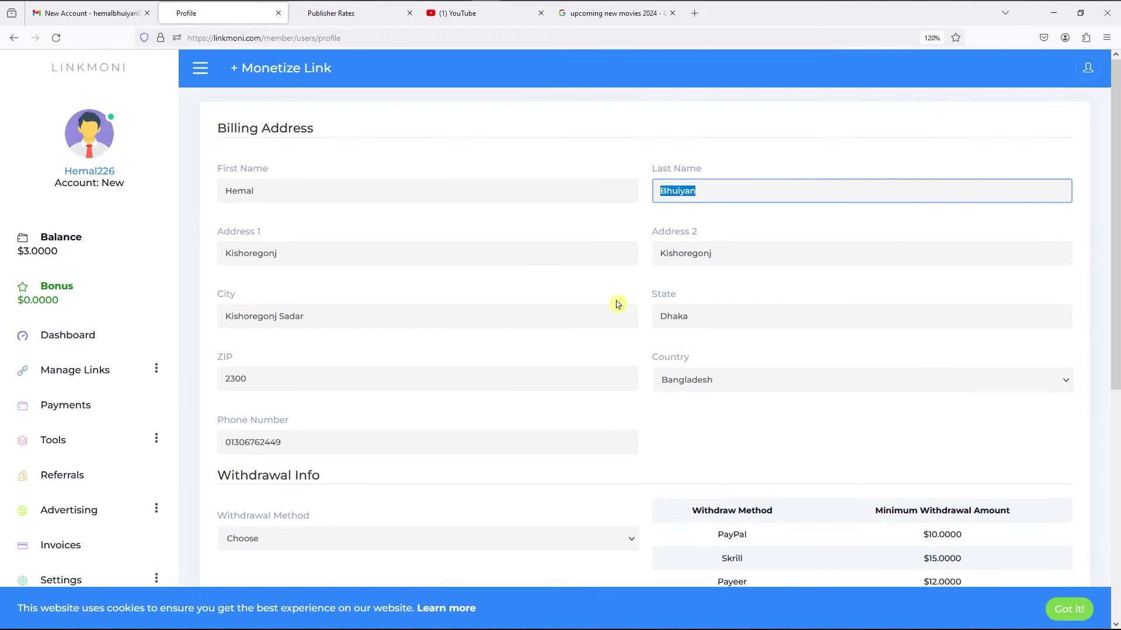
Examine the Withdrawal Info section for the available withdrawal methods, including Payeer, and their minimum amounts
scroll(570, 235, down, 4)
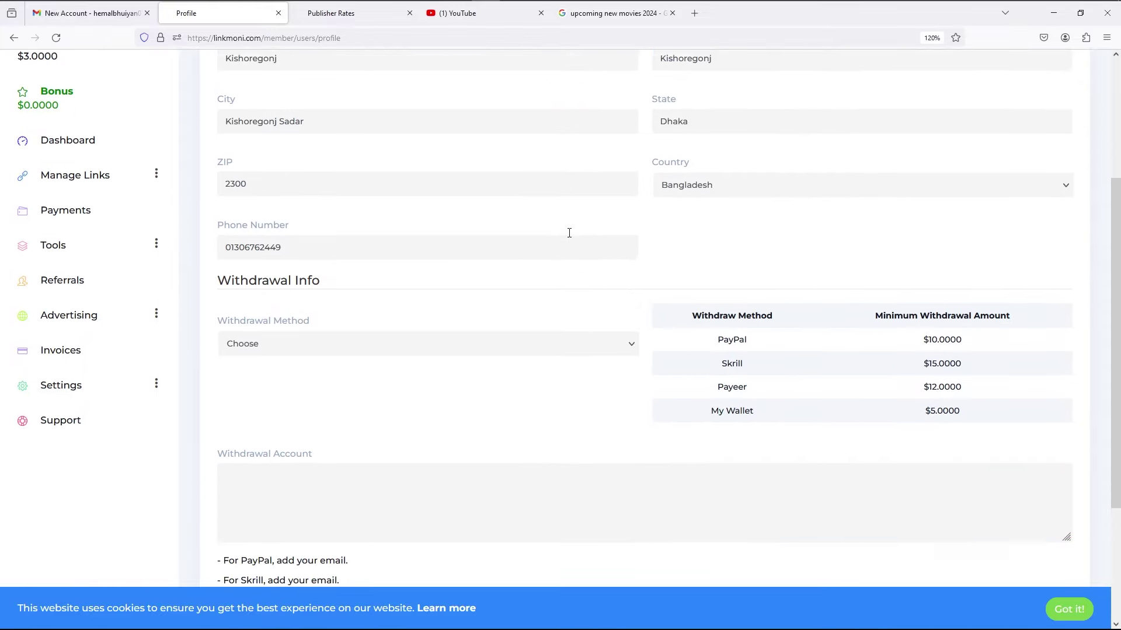
scroll(570, 233, down, 2)
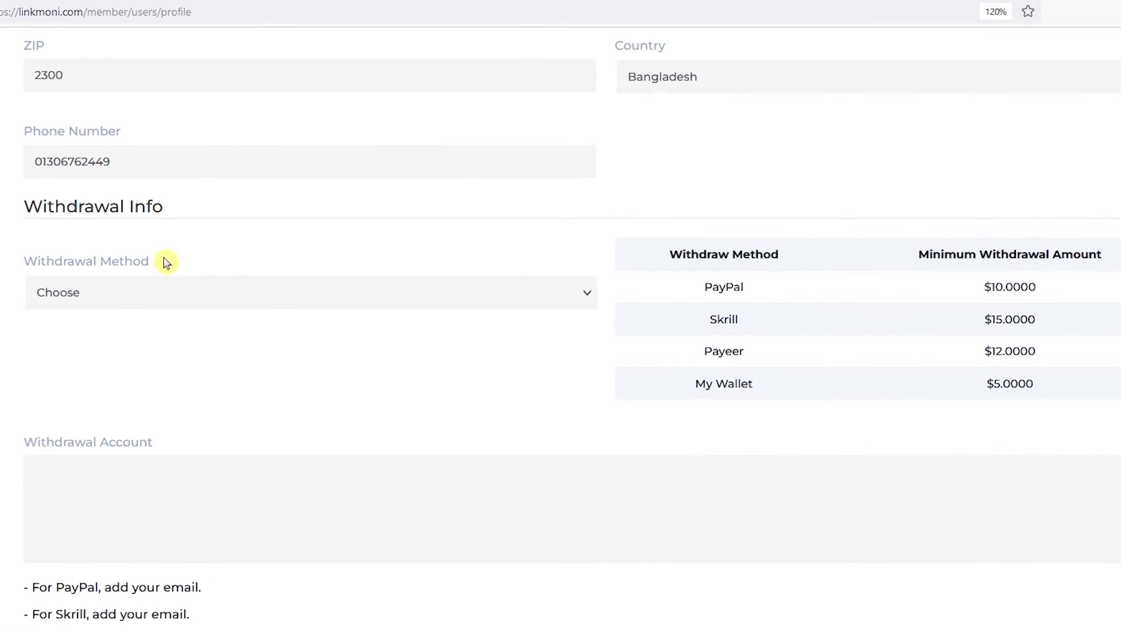
drag(162, 265, 25, 260)
click(295, 363)
drag(744, 352, 706, 351)
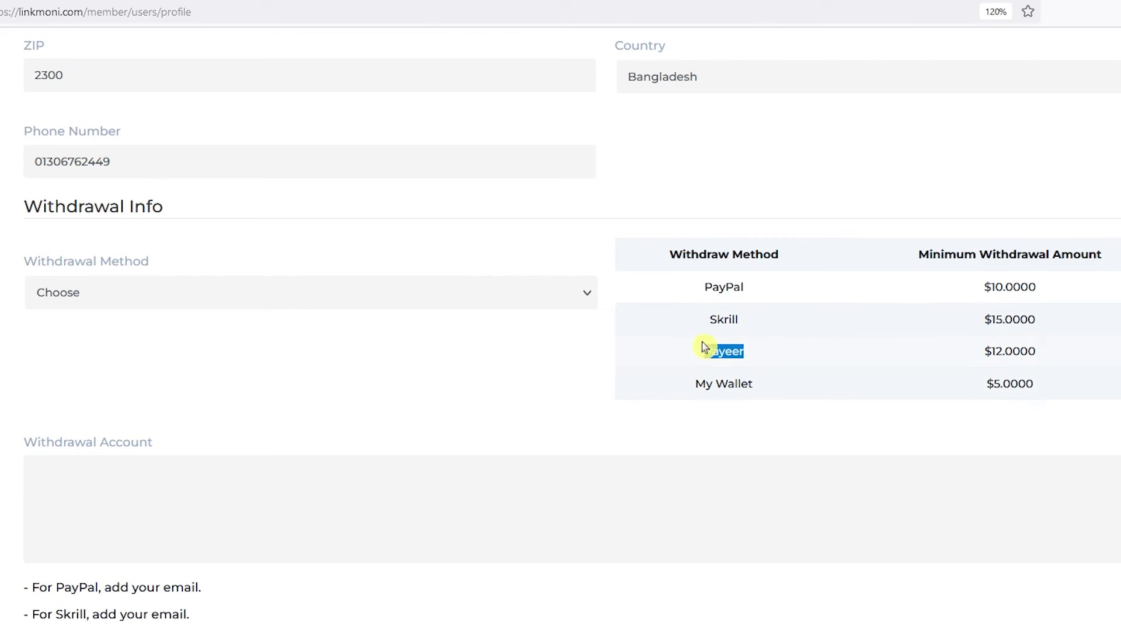
click(792, 436)
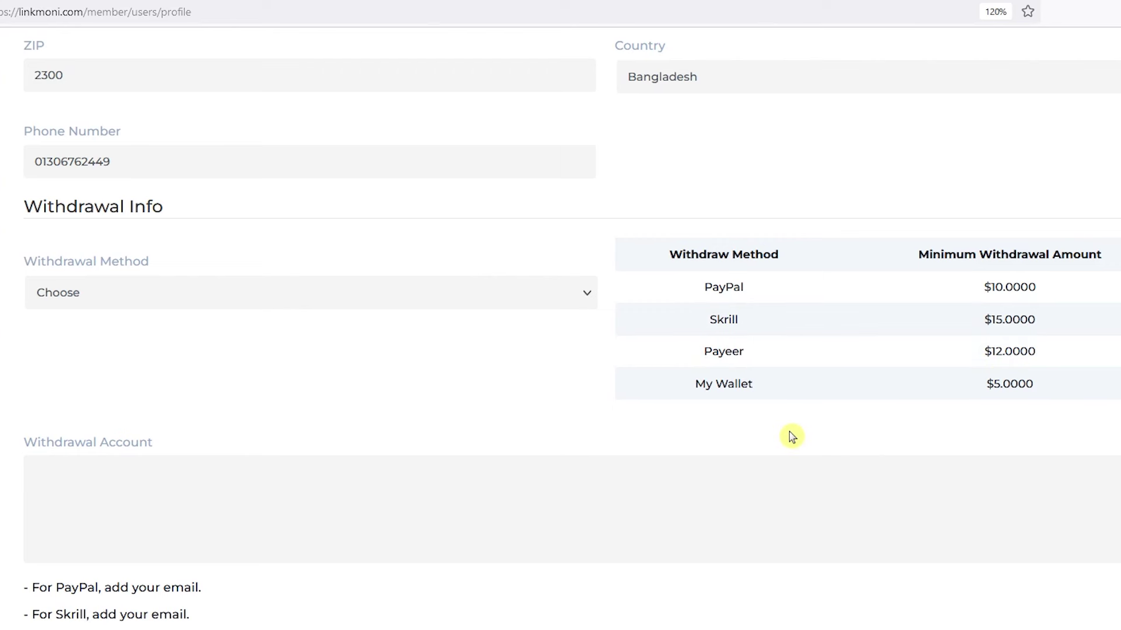
Choose Payeer as the withdrawal method in the Withdrawal Info section
key(Tab)
drag(30, 264, 151, 262)
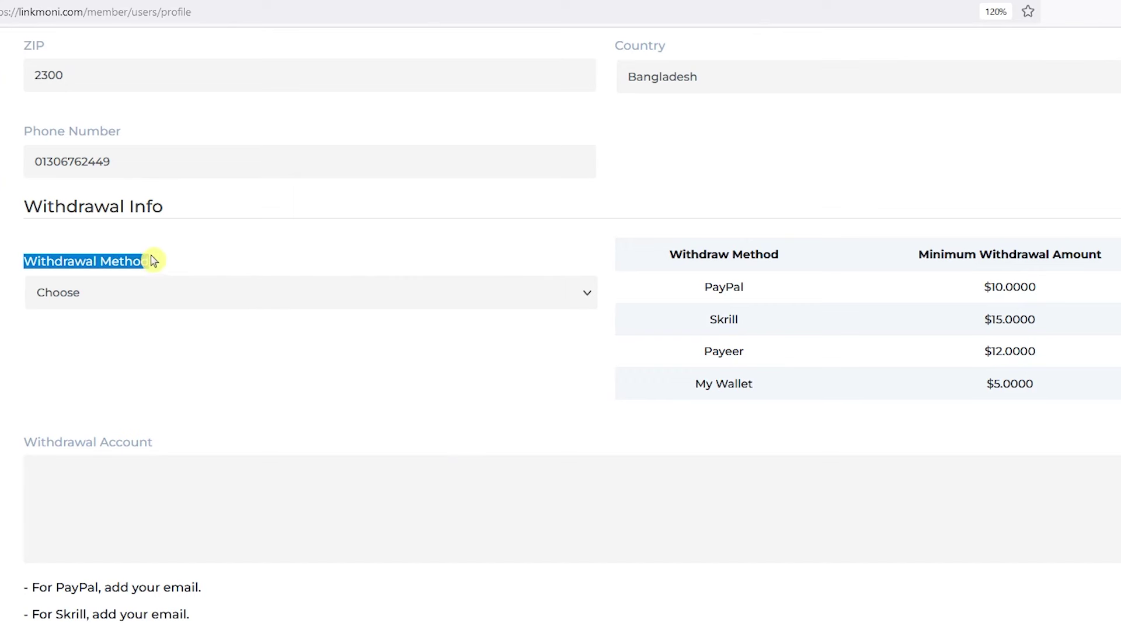
click(585, 294)
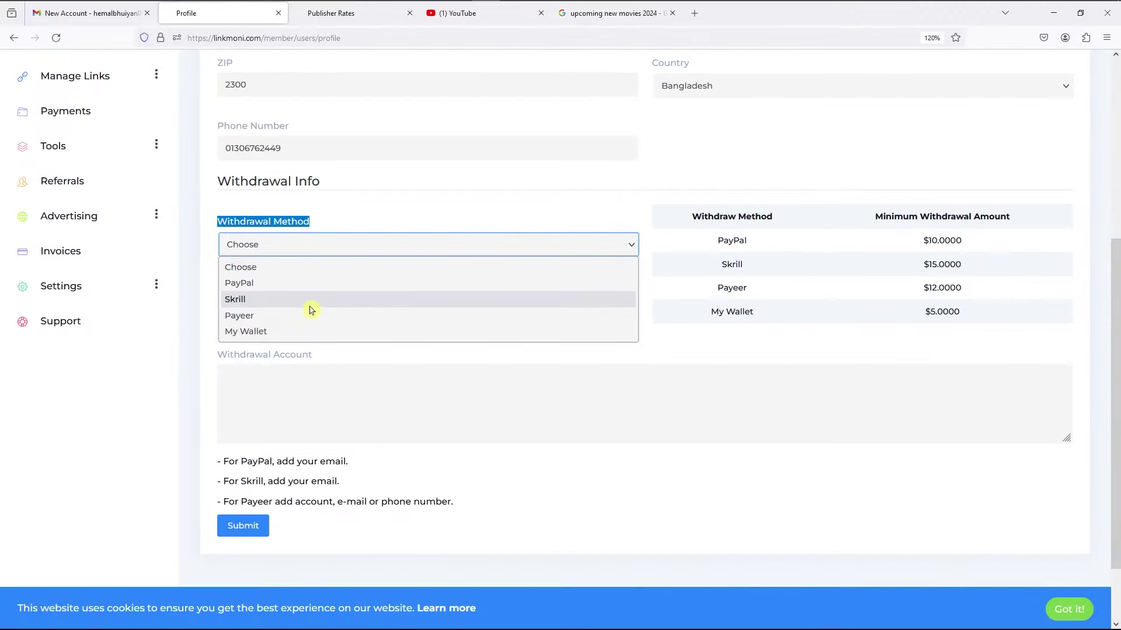
click(248, 316)
drag(216, 356, 309, 361)
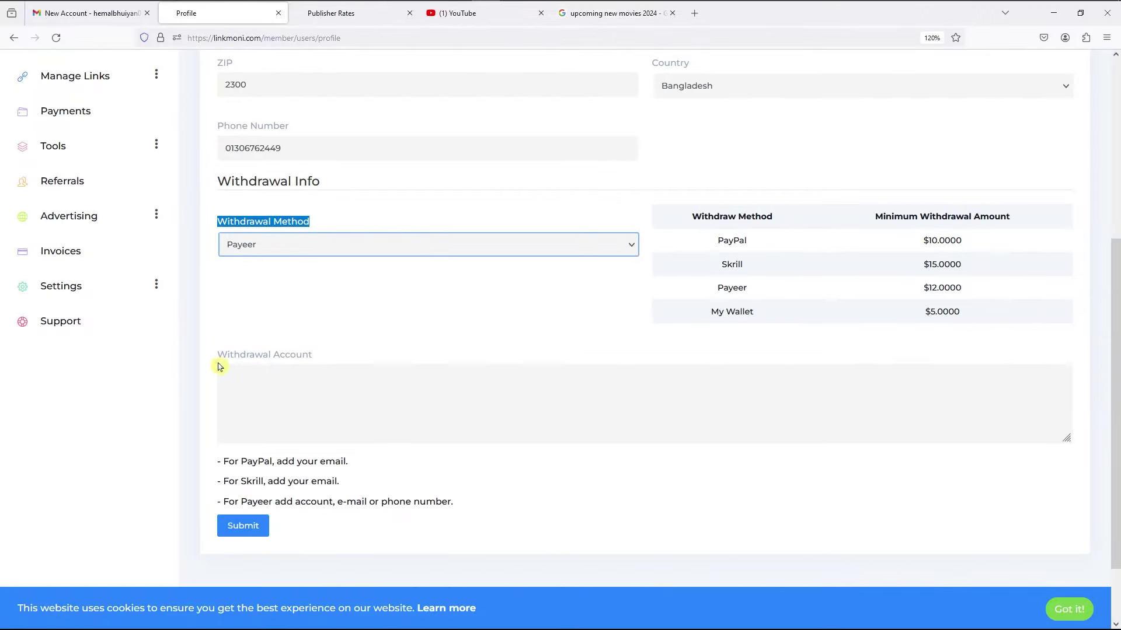
click(296, 294)
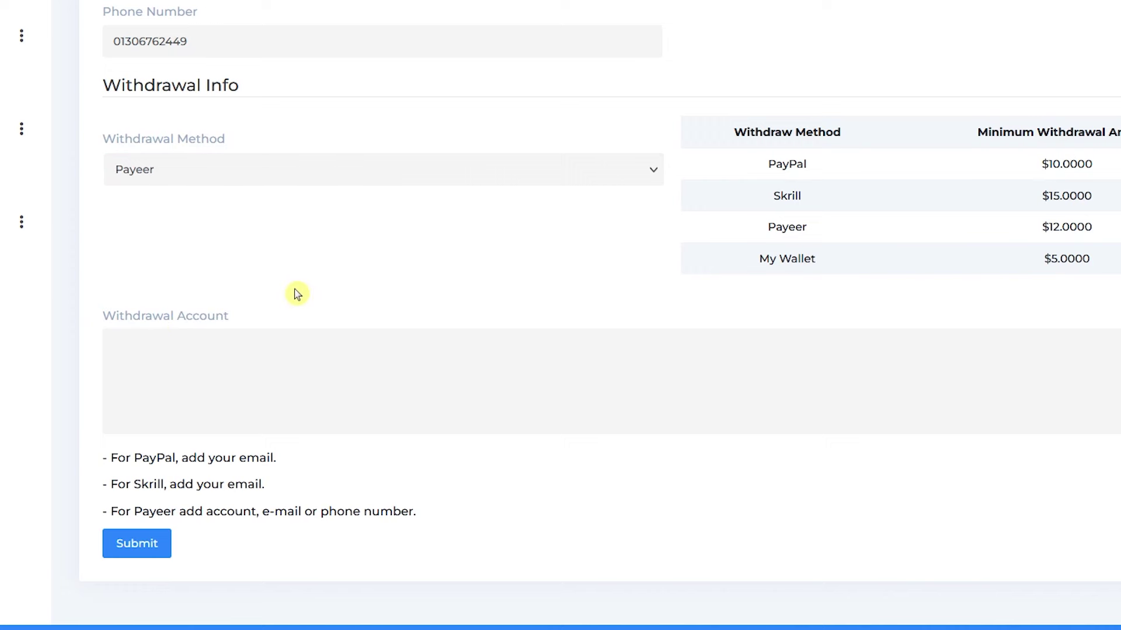
Read the notes below the Withdrawal Account field on which account details Payeer and Skrill require
scroll(297, 293, down, 2)
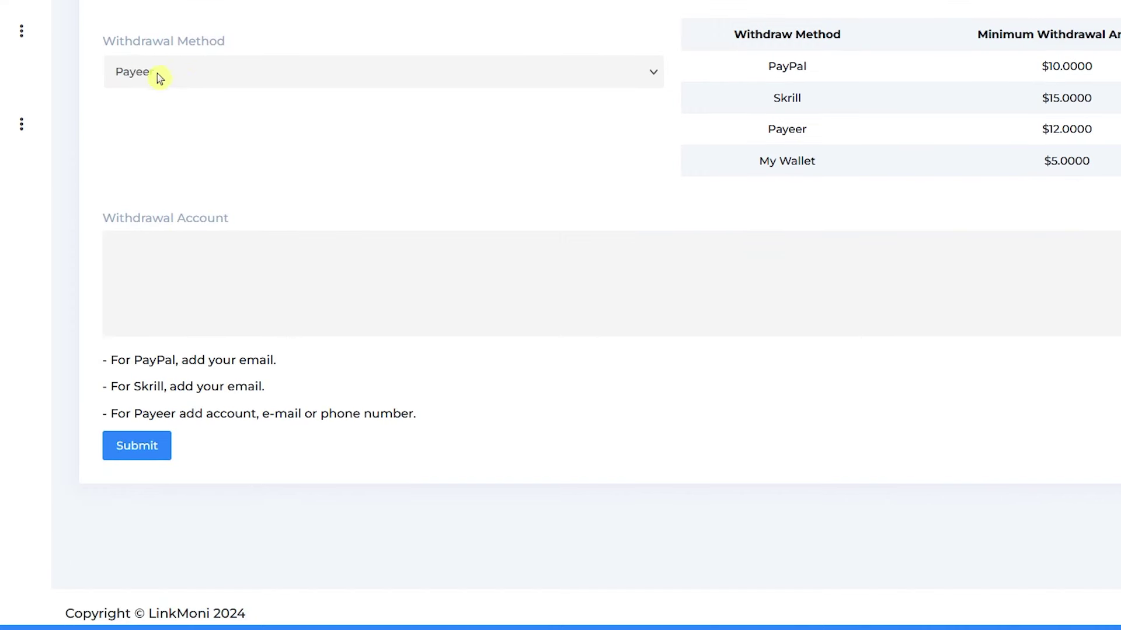
drag(110, 414, 449, 428)
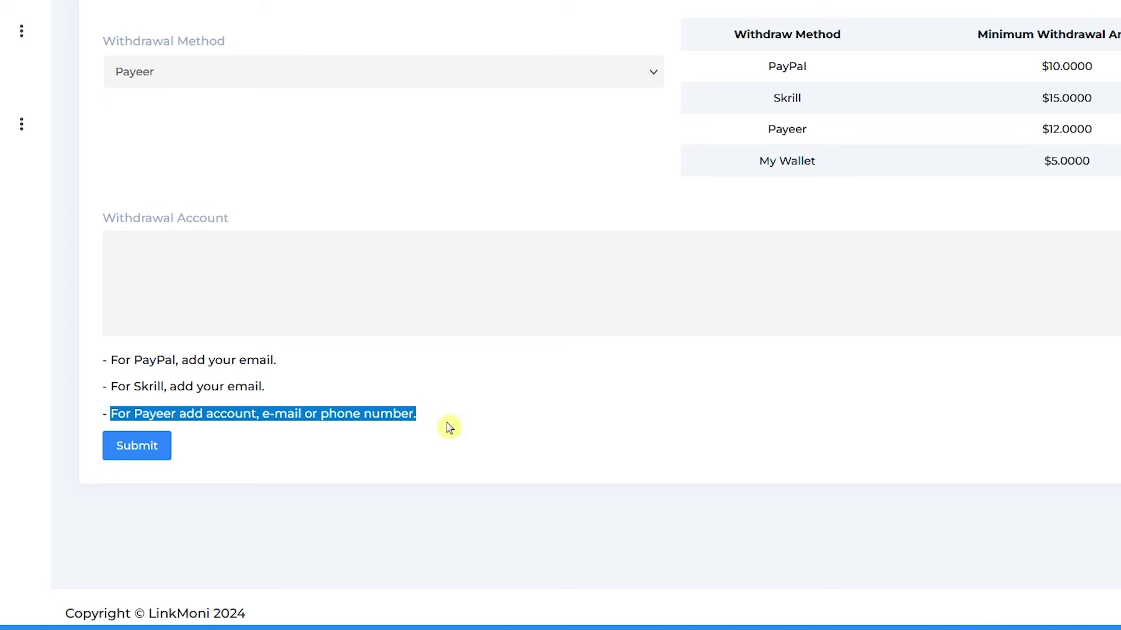
click(447, 424)
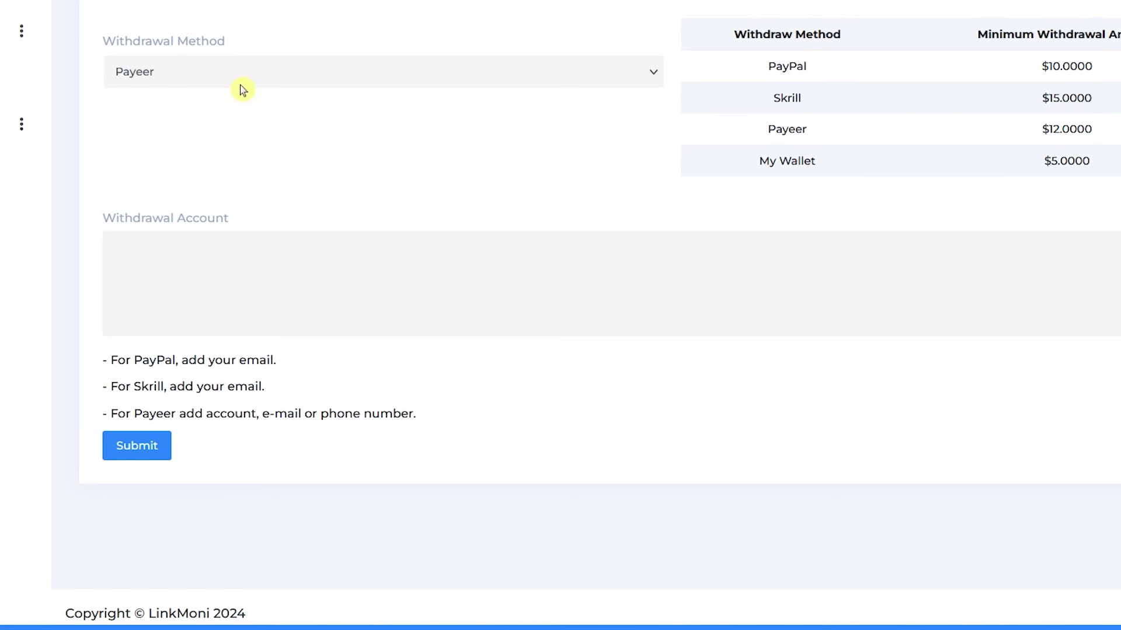
drag(271, 415, 318, 417)
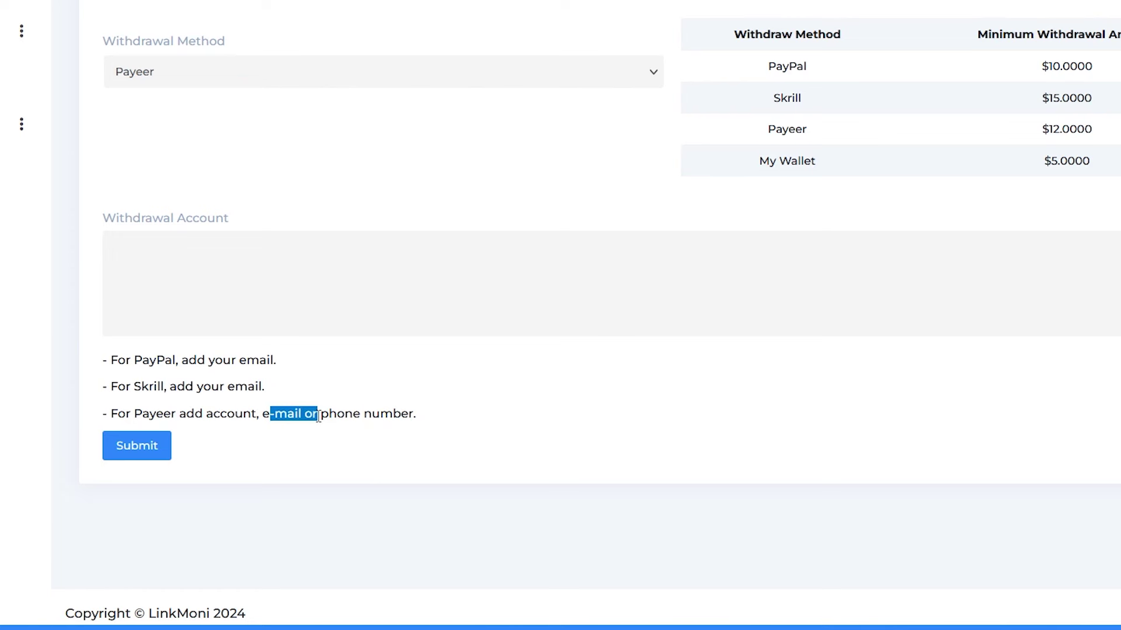
click(186, 257)
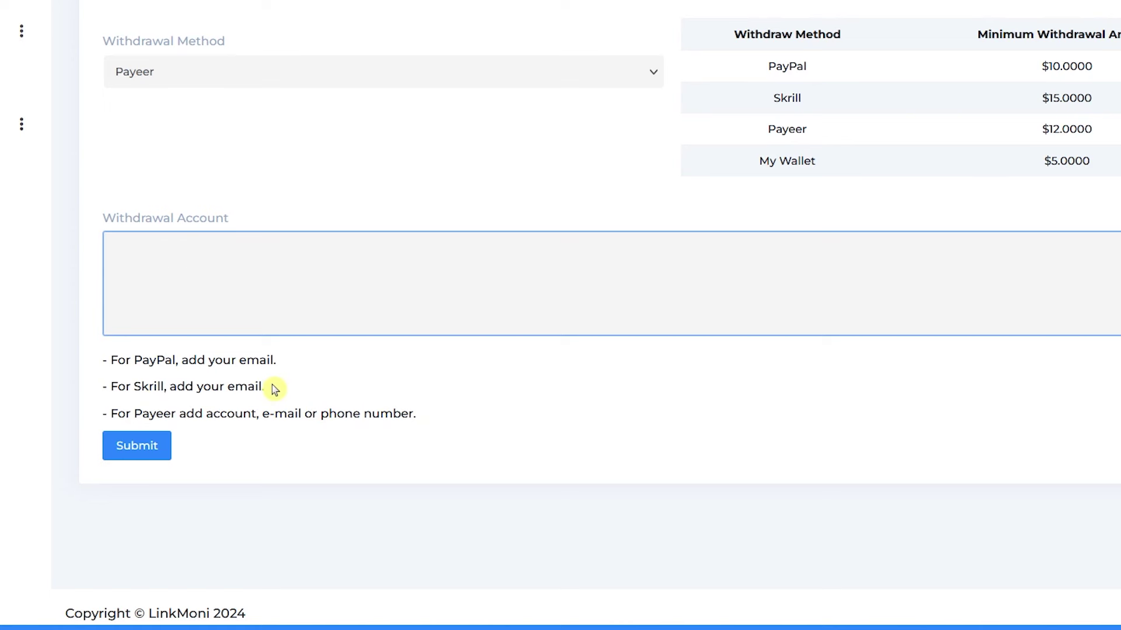
drag(299, 388, 223, 388)
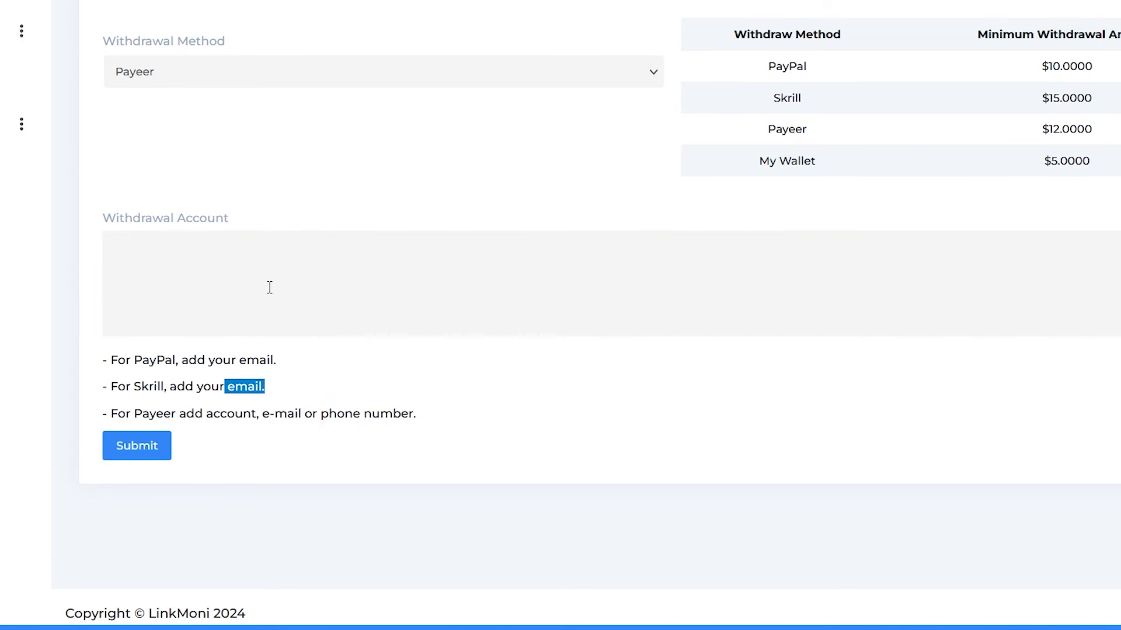
click(184, 266)
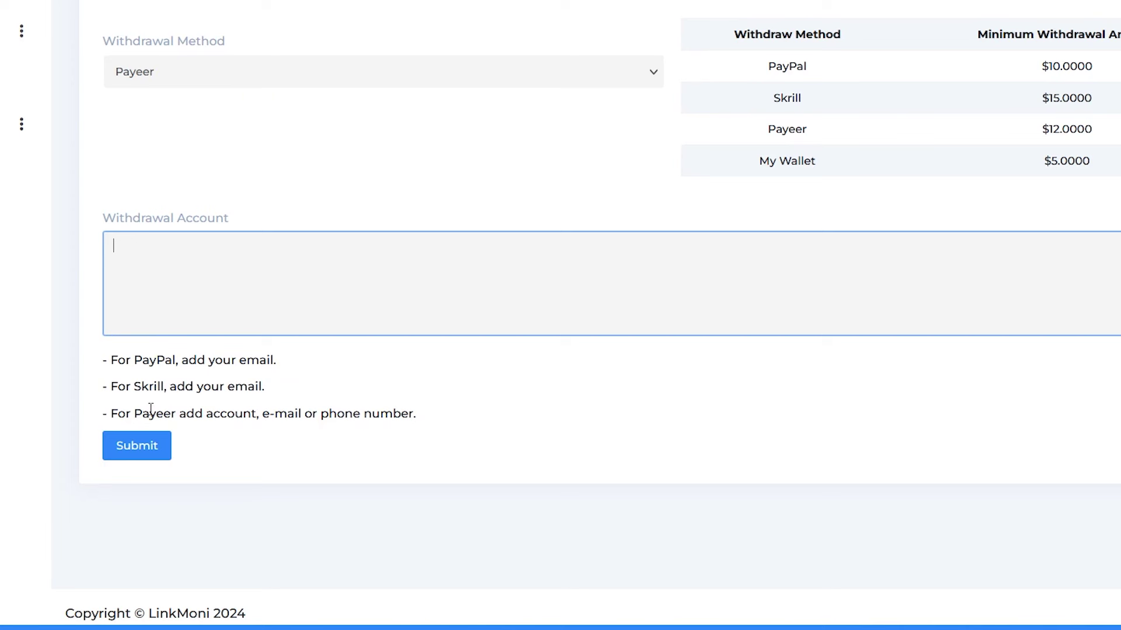
drag(260, 415, 500, 418)
Paste the Payeer account's e-mail address into the Withdrawal Account field and check the entry
click(235, 275)
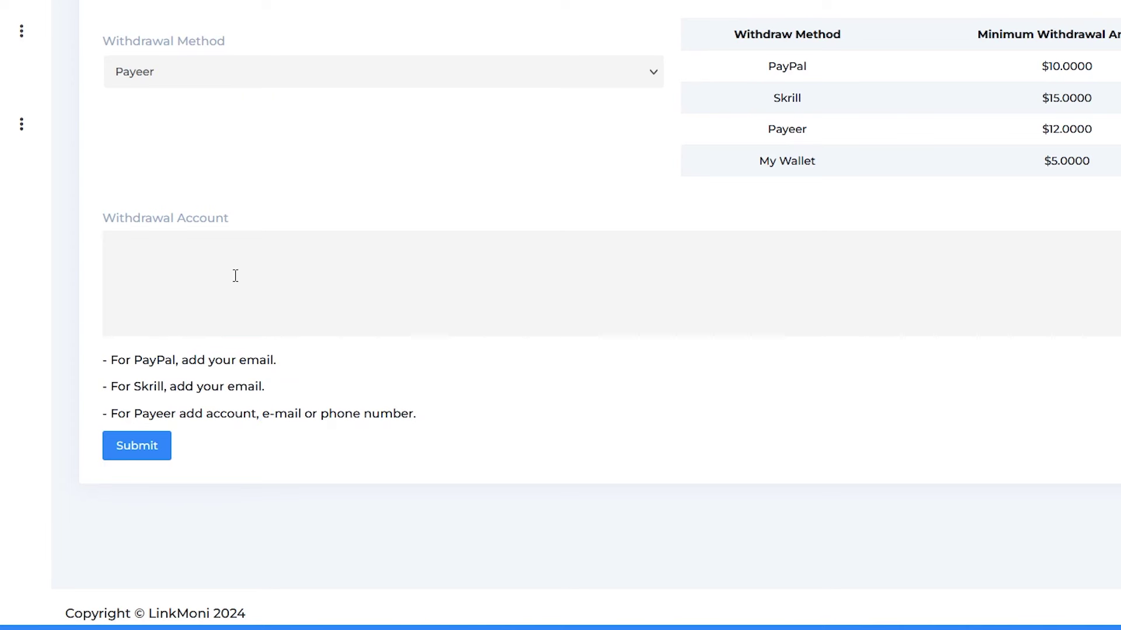
right_click(231, 273)
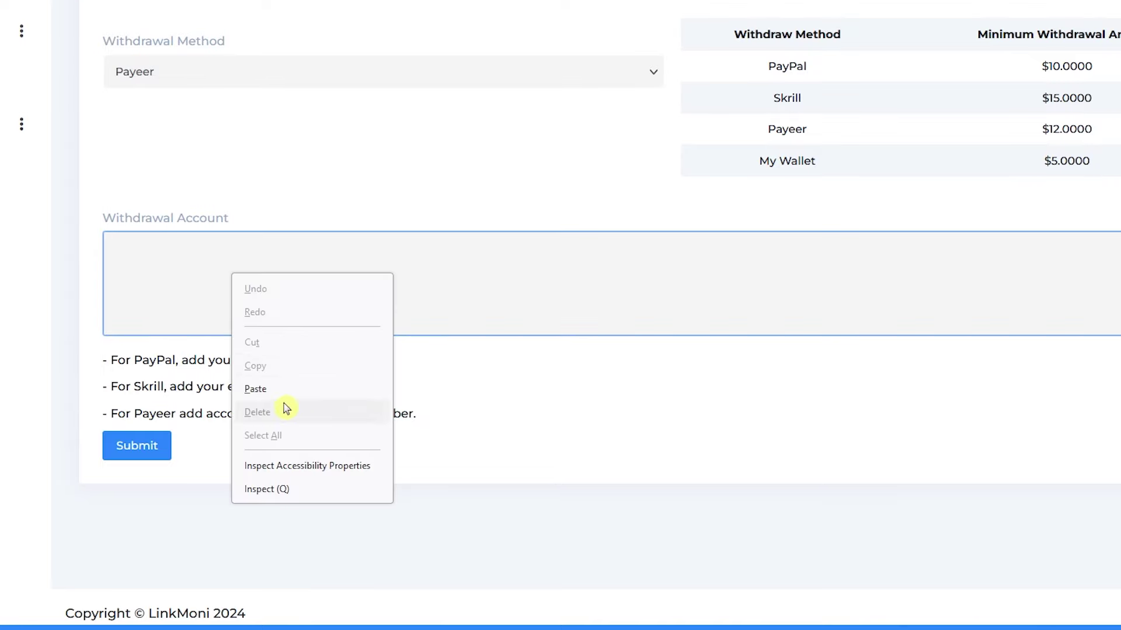
click(269, 391)
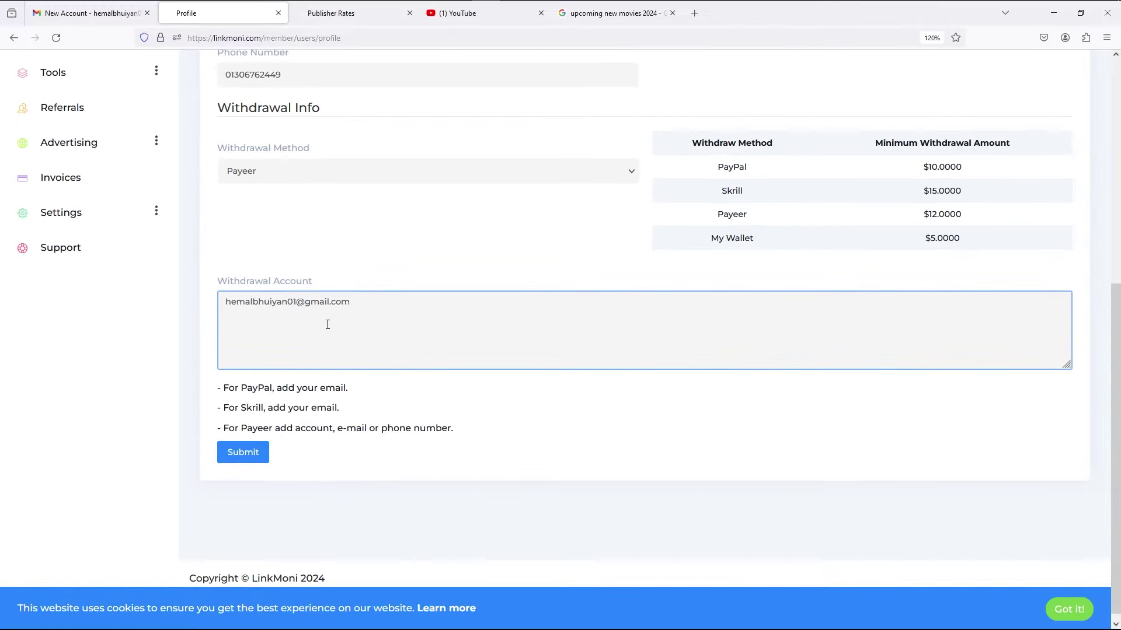
drag(369, 306, 219, 301)
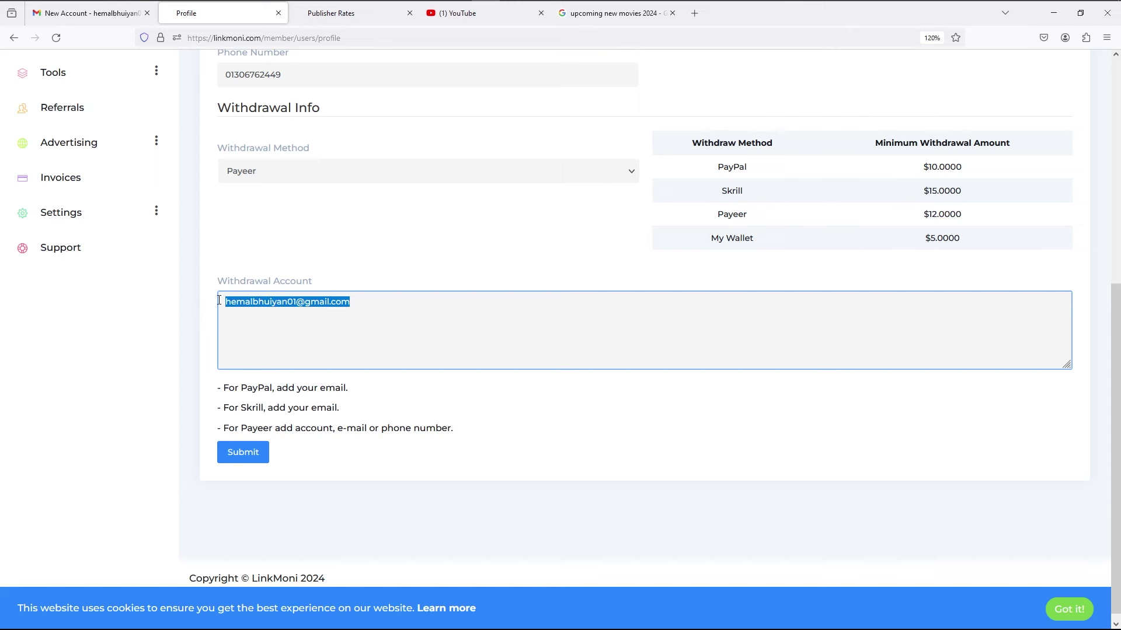
click(507, 408)
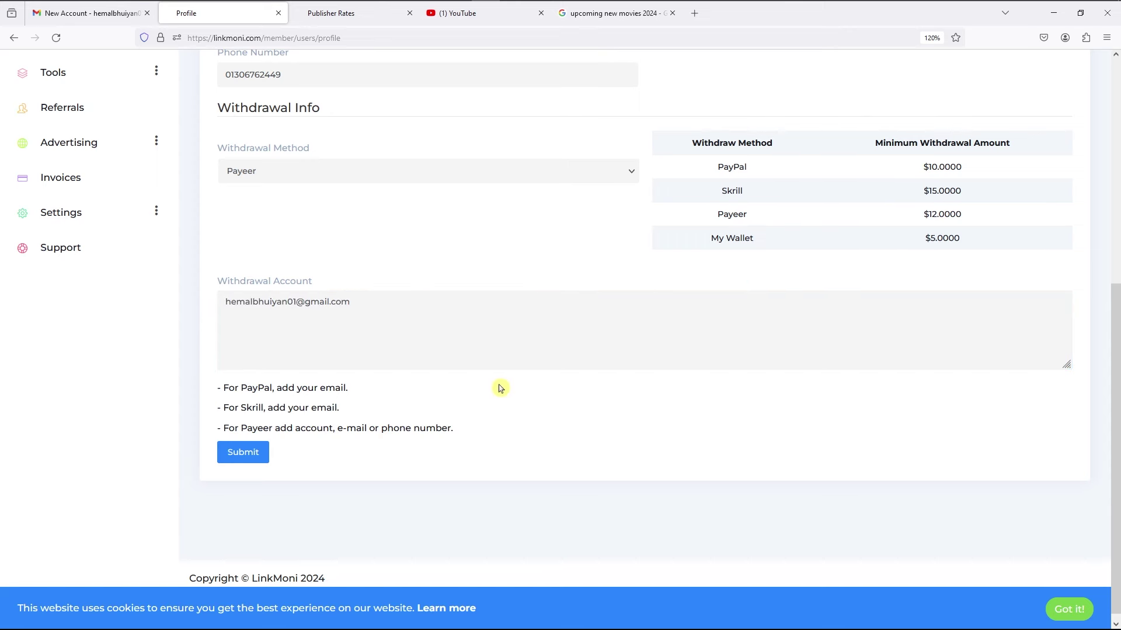
Submit the billing and withdrawal details, then open the payments page
click(229, 454)
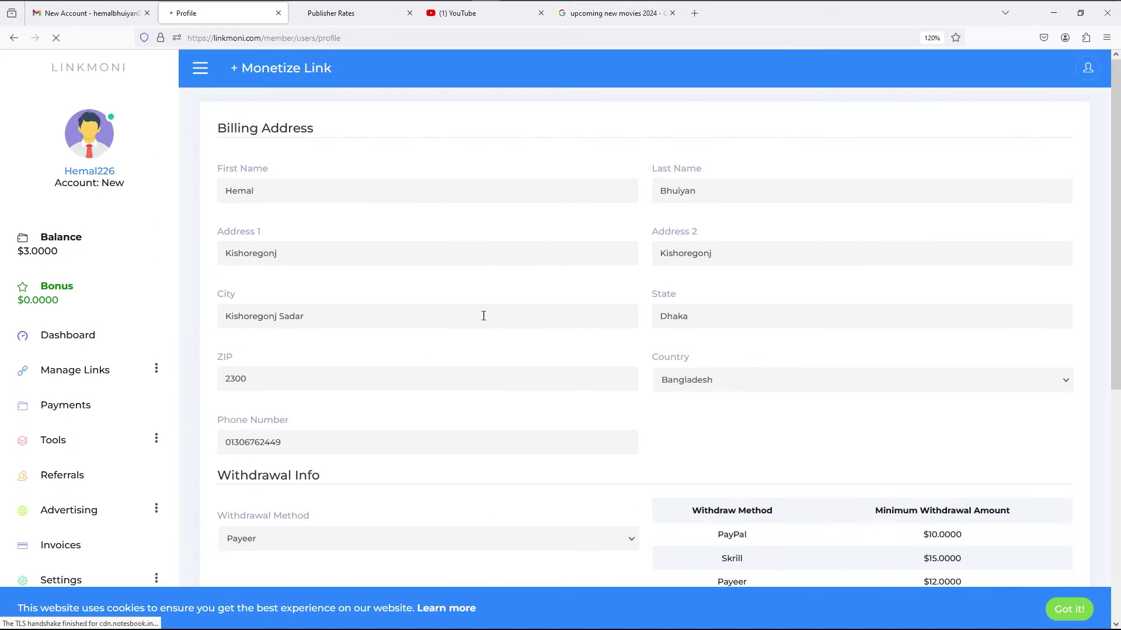
click(91, 411)
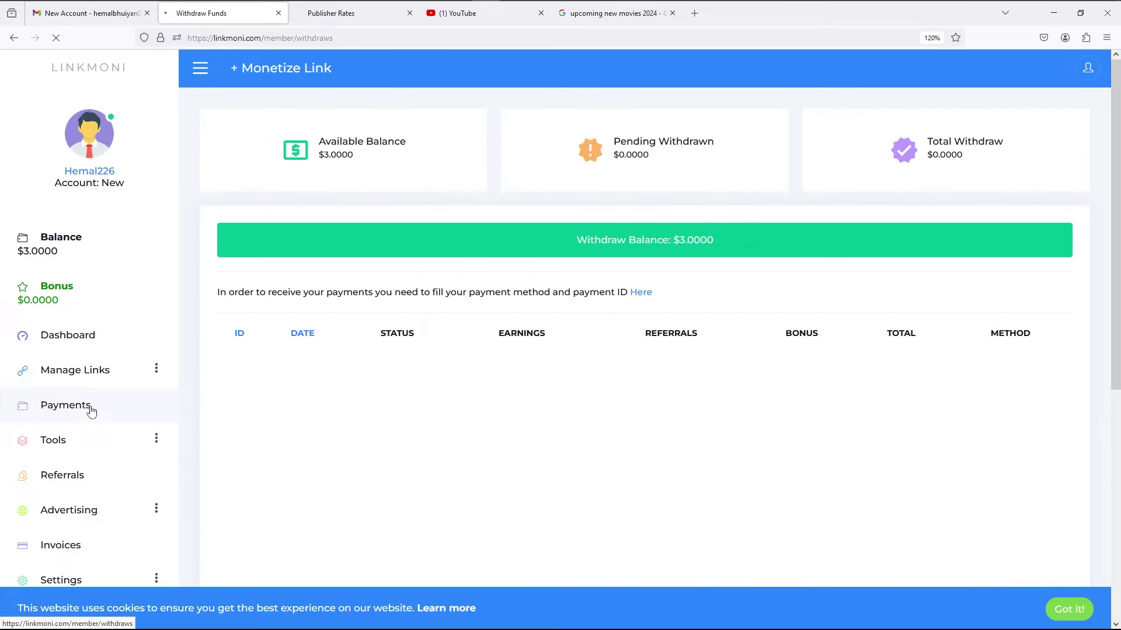